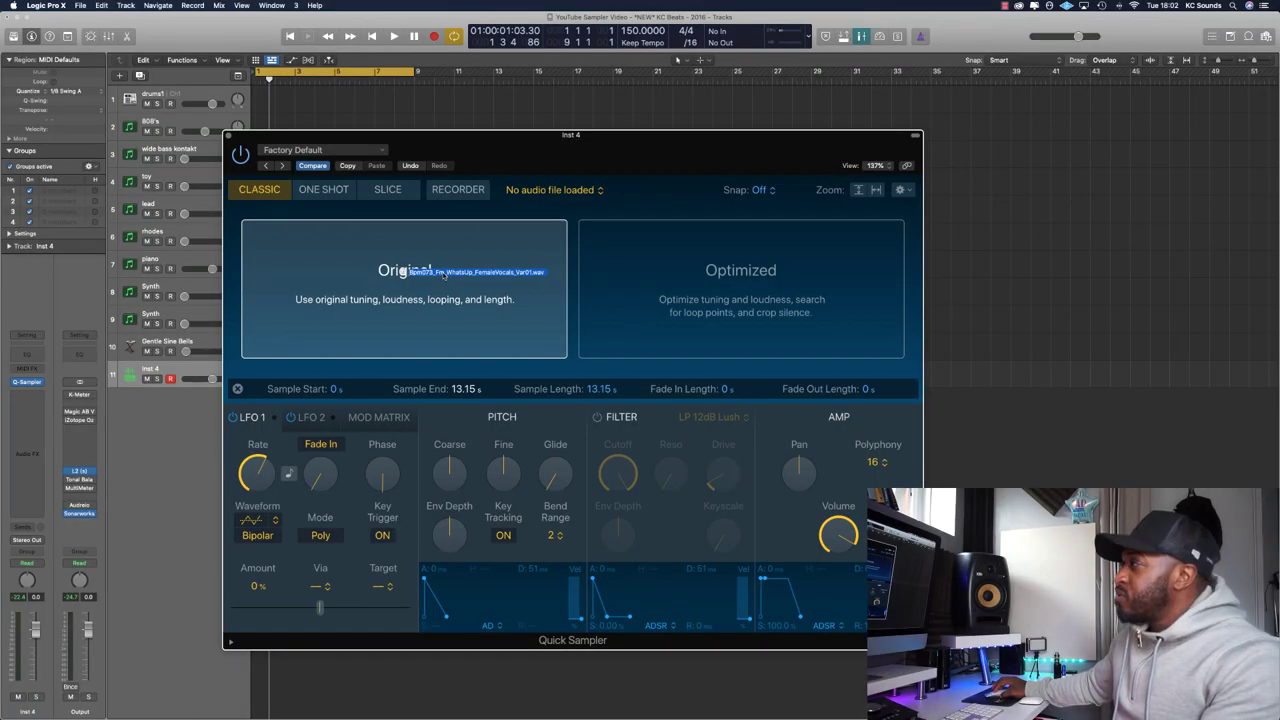
# Load the dragged female vocals WAV file into Quick Sampler as Optimized and switch the sampler to Slice mode.
pyautogui.moveTo(443, 274); pyautogui.dragTo(452, 322)
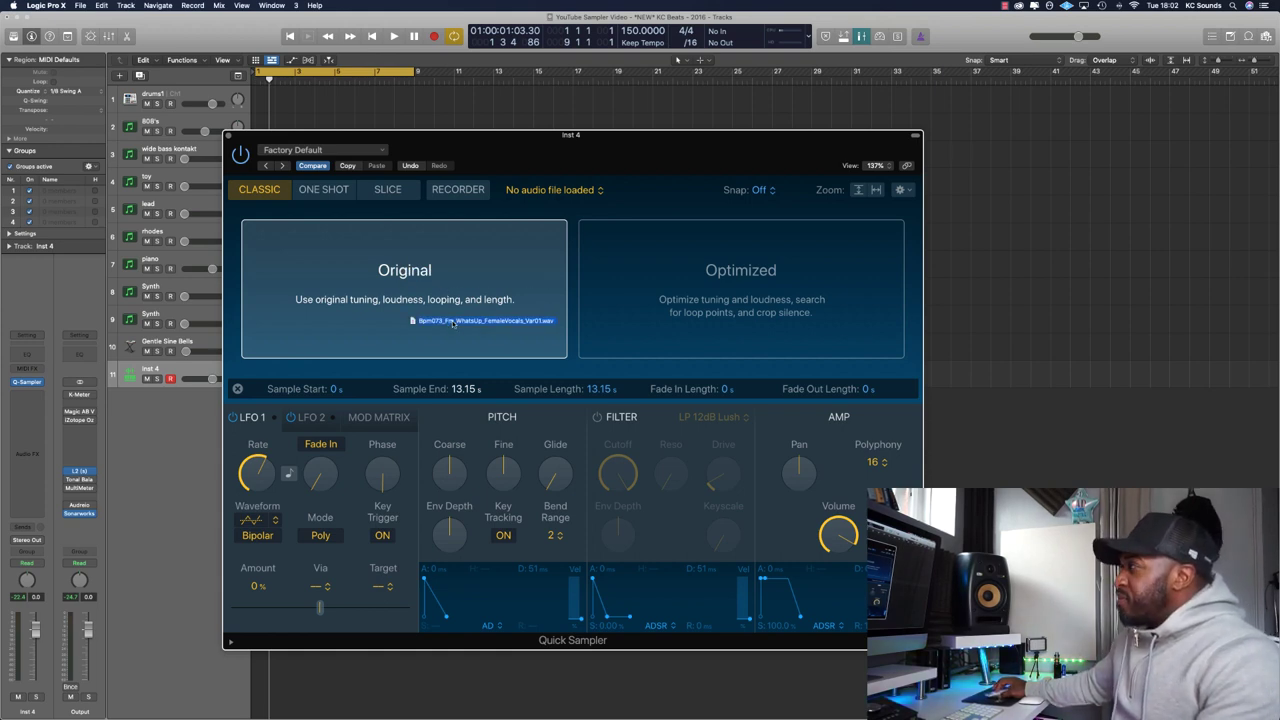
pyautogui.moveTo(452, 322); pyautogui.dragTo(745, 304)
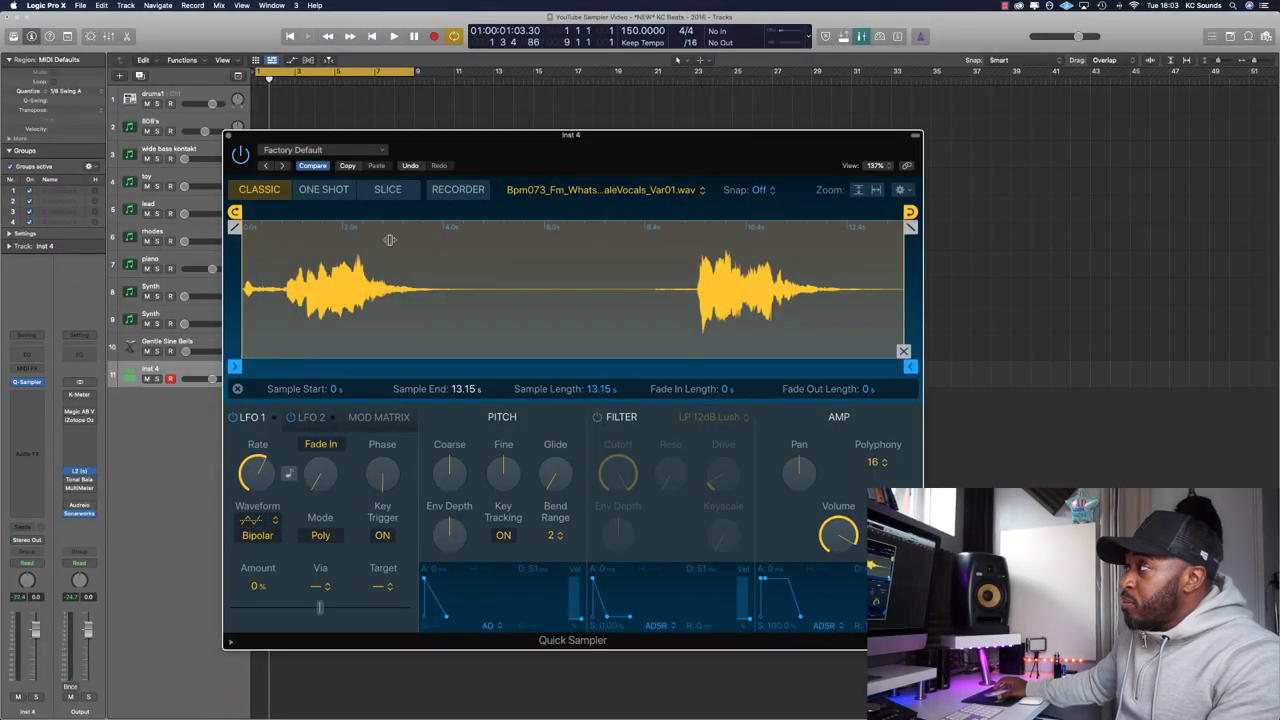
pyautogui.click(385, 190)
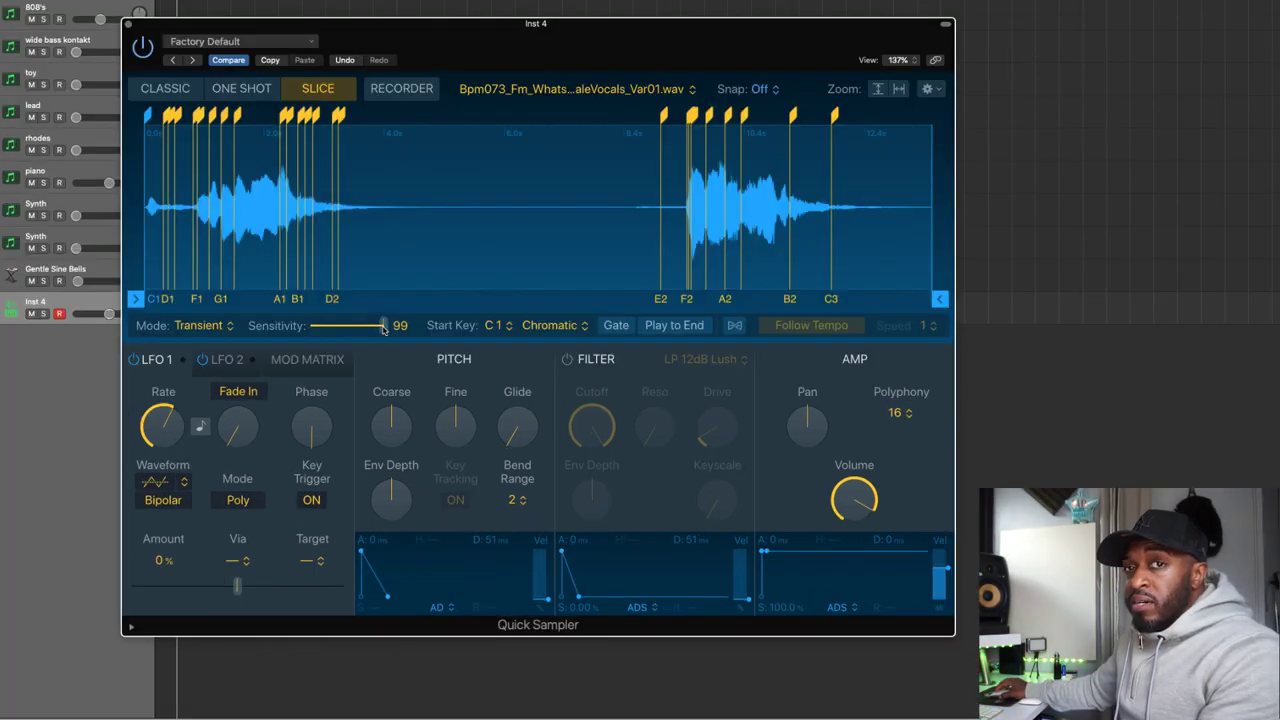
# Lower the transient slice sensitivity to 40 and move the C#1 slice marker earlier, ahead of the first vocal swell.
pyautogui.moveTo(443, 390); pyautogui.dragTo(418, 391)
pyautogui.moveTo(353, 328); pyautogui.dragTo(340, 329)
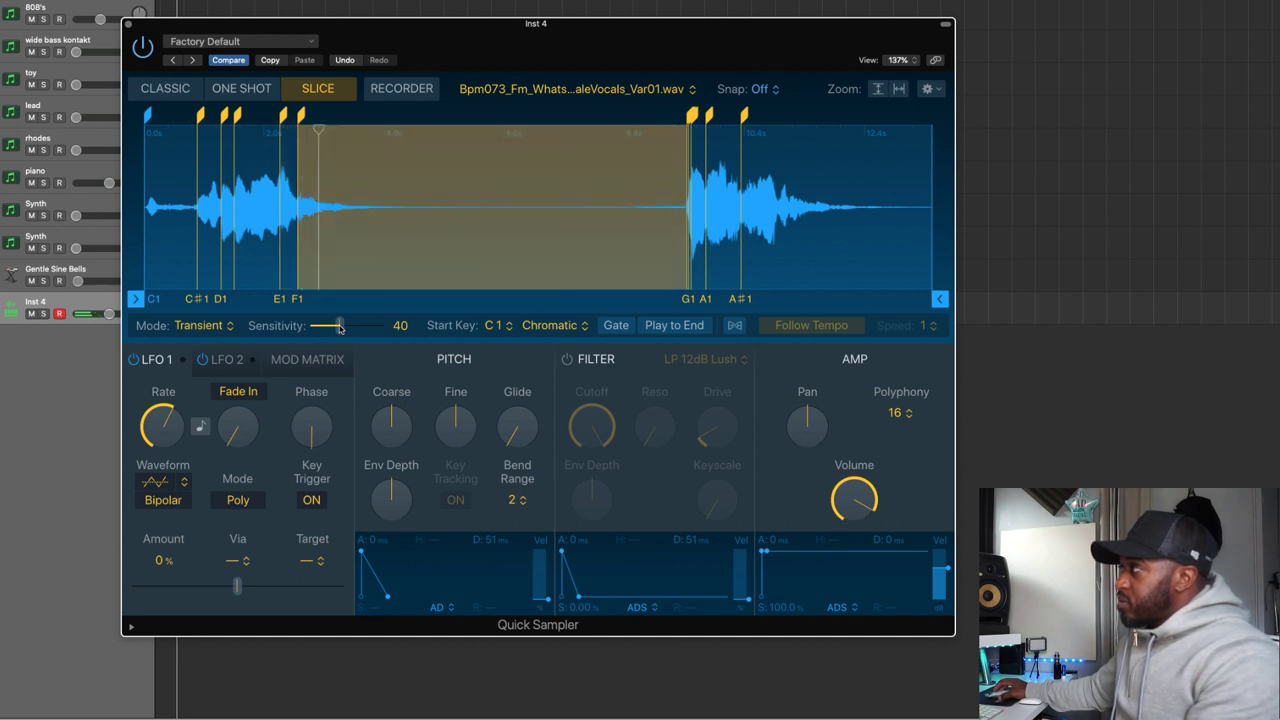
pyautogui.click(138, 115)
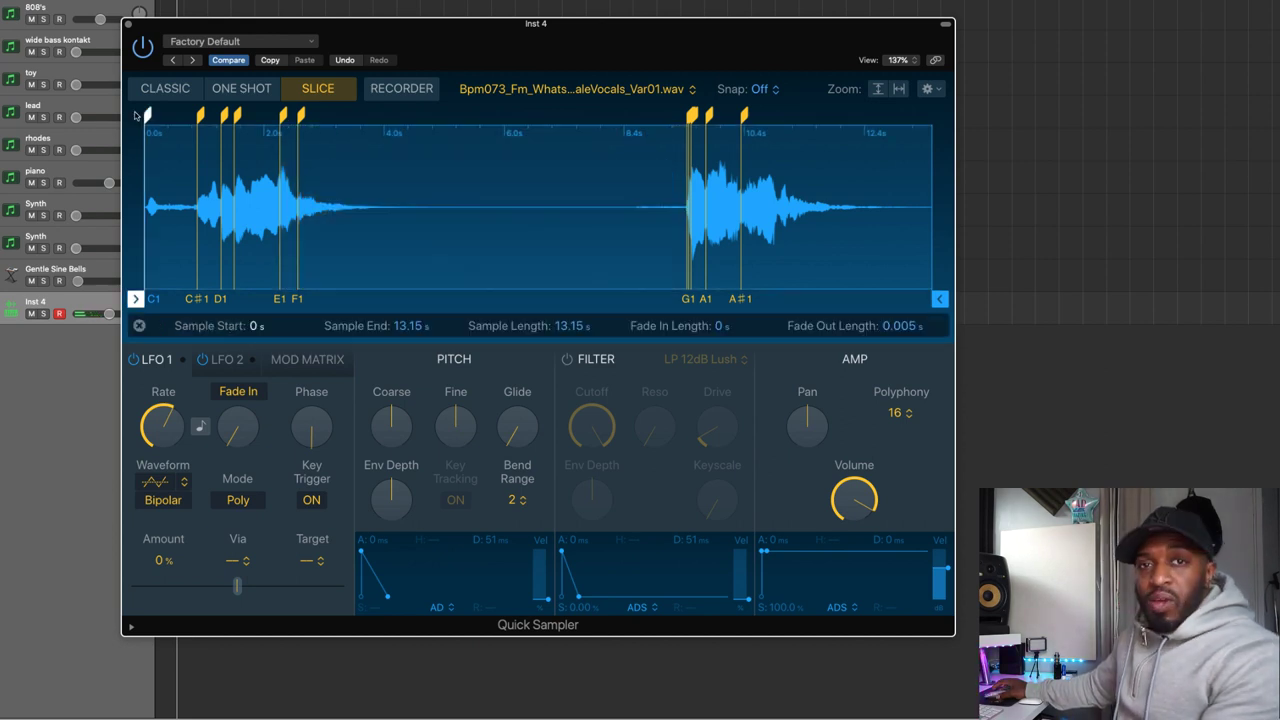
pyautogui.click(200, 115)
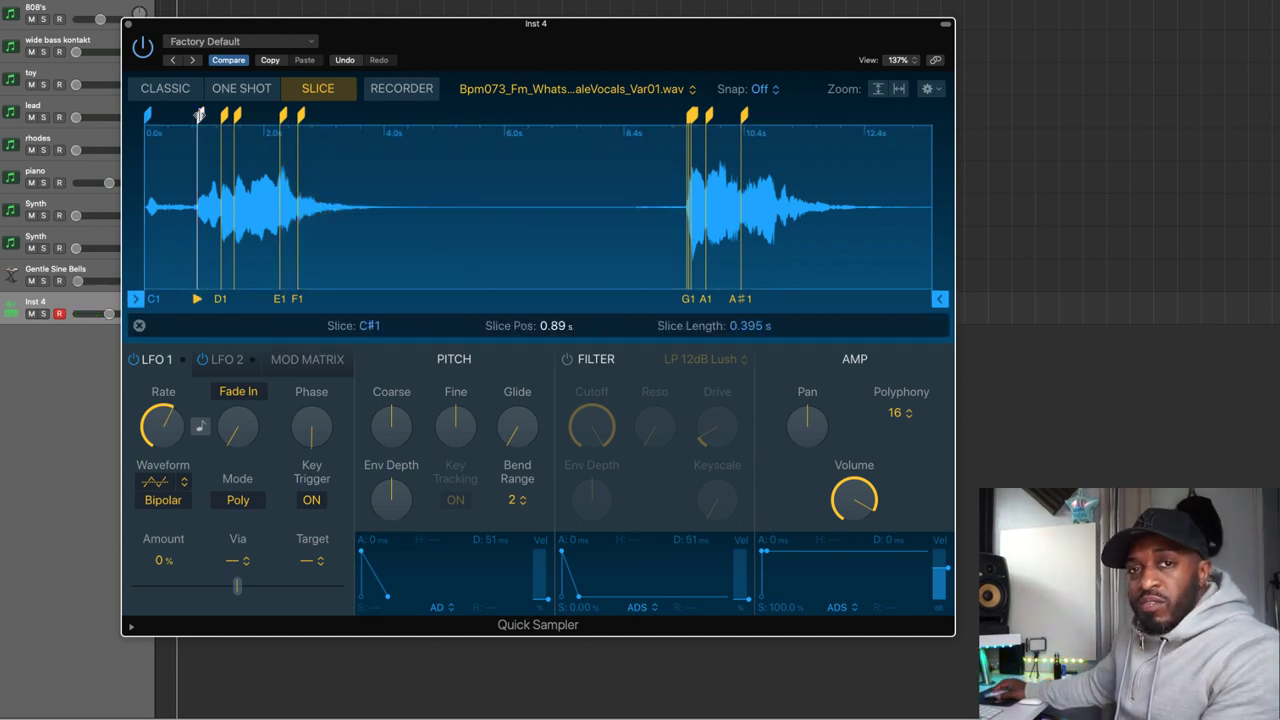
pyautogui.moveTo(200, 115); pyautogui.dragTo(178, 115)
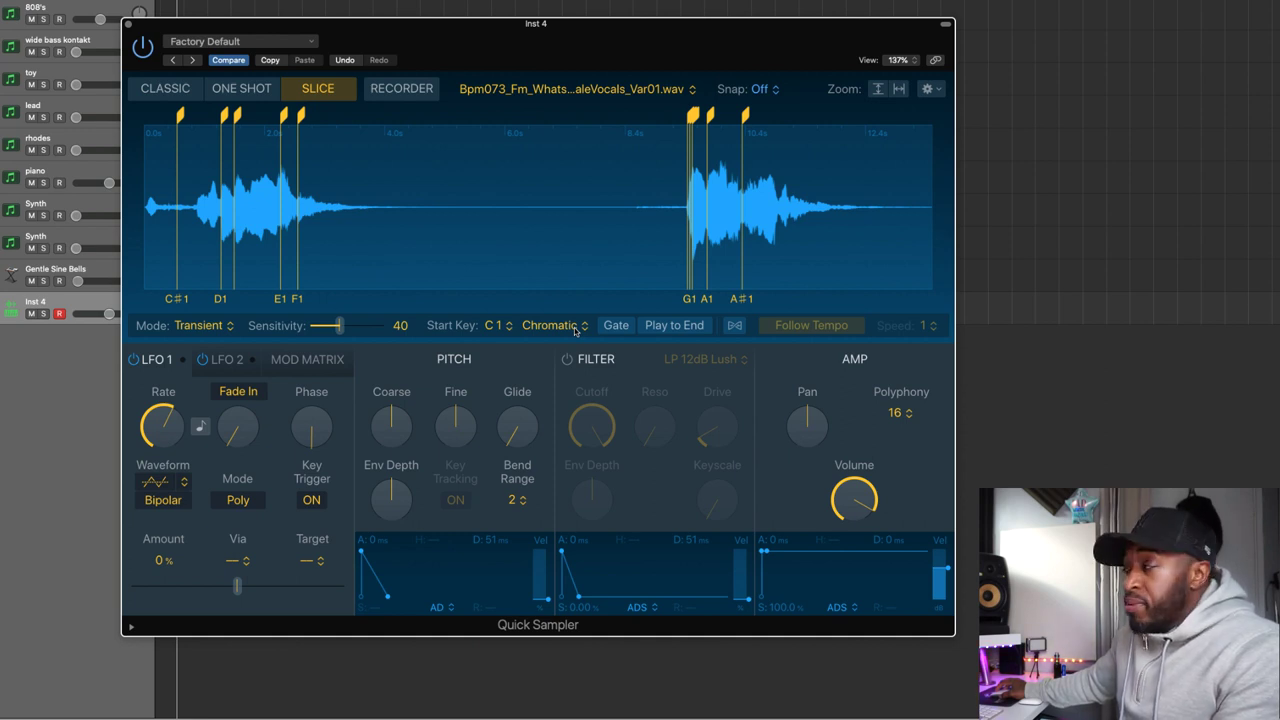
# Change the slice key mapping from Chromatic to White so the vocal slices fall on white keys only.
pyautogui.click(575, 331)
pyautogui.click(557, 341)
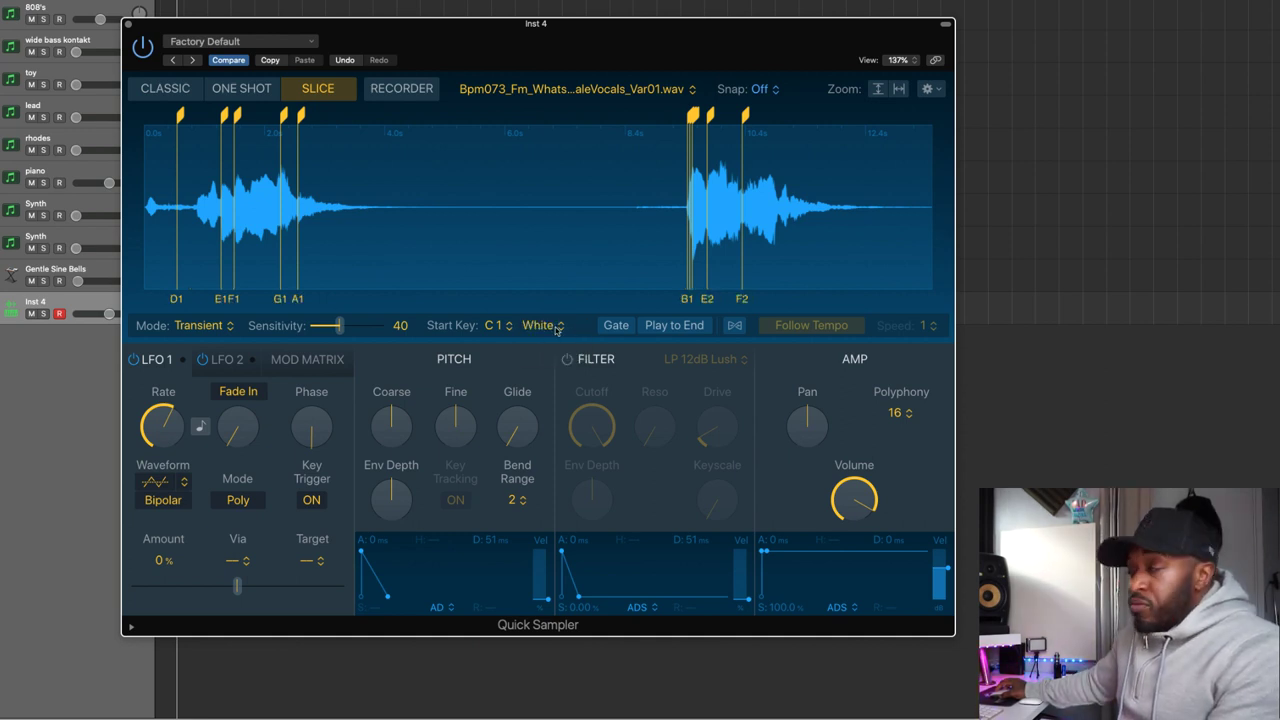
pyautogui.click(557, 326)
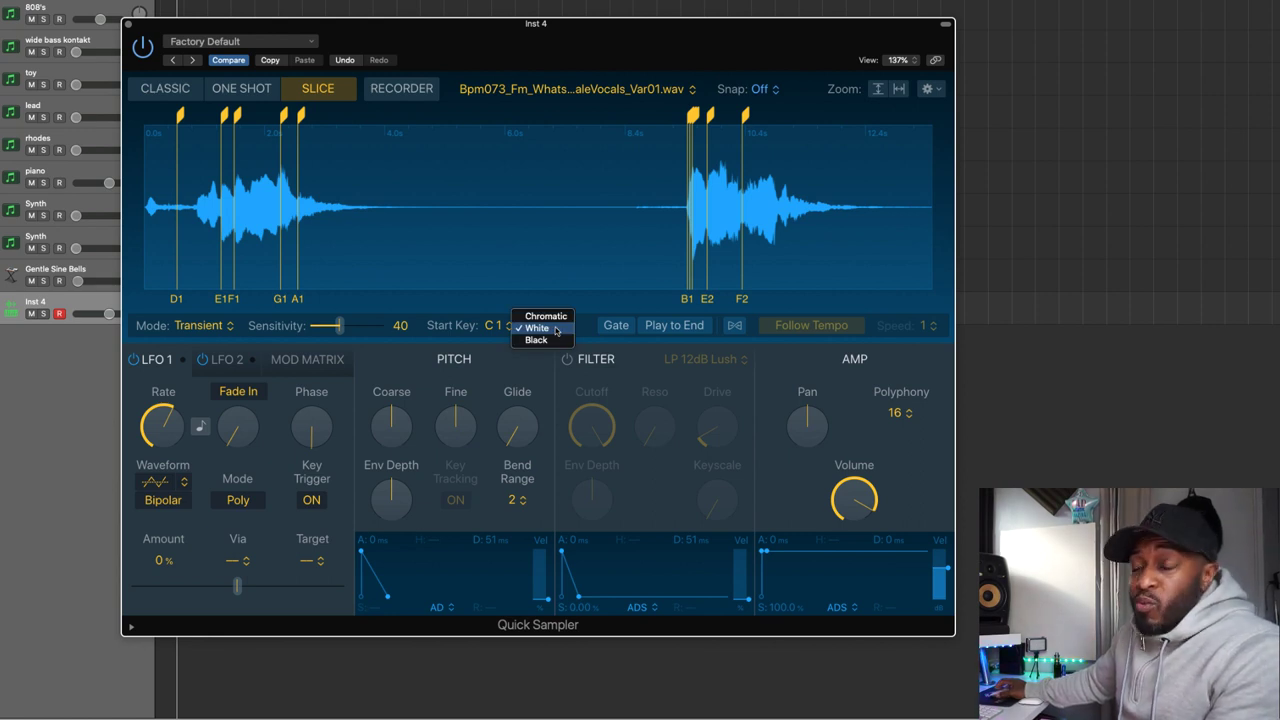
pyautogui.click(557, 329)
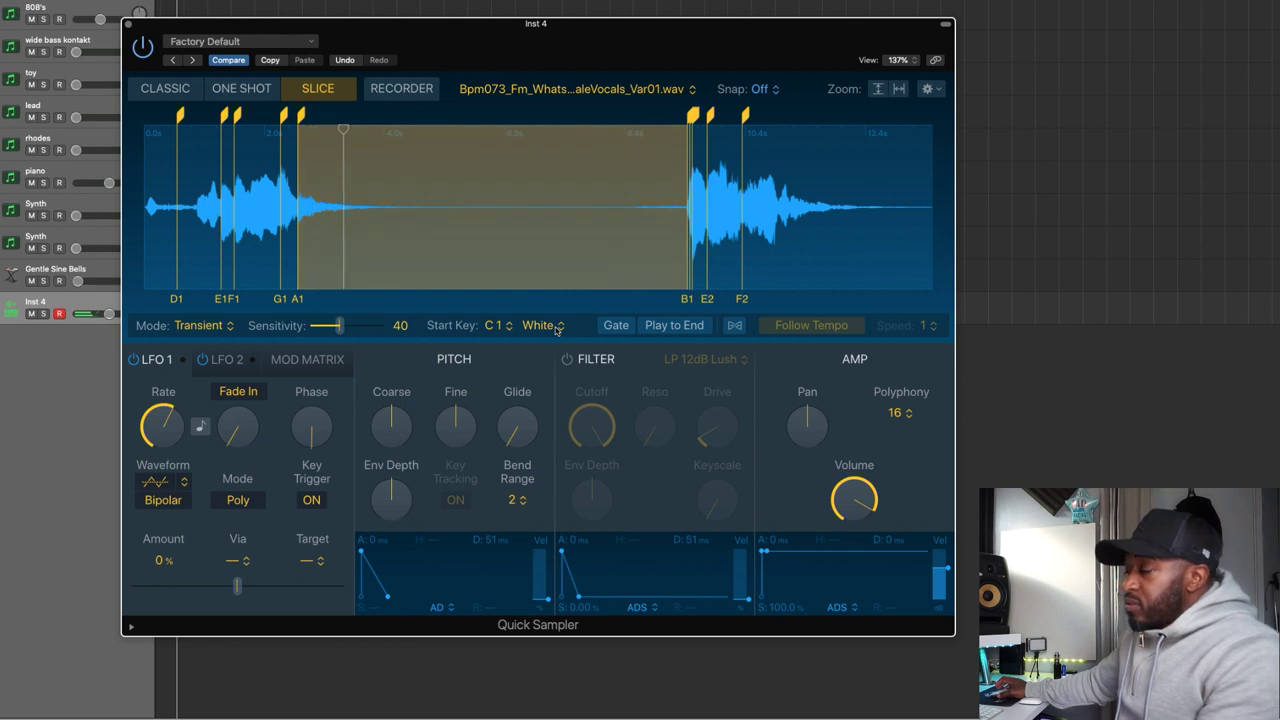
# Try the Black key mapping for the vocal slices and return the mapping to Chromatic.
pyautogui.click(548, 328)
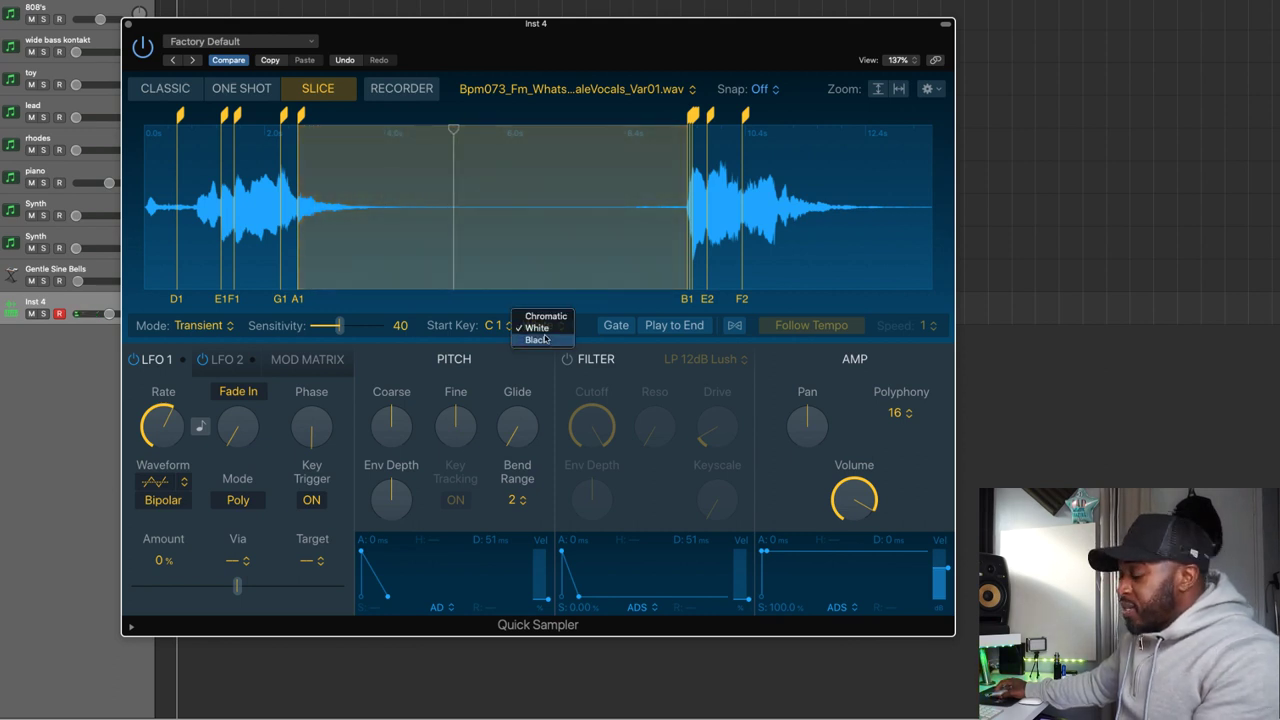
pyautogui.click(545, 340)
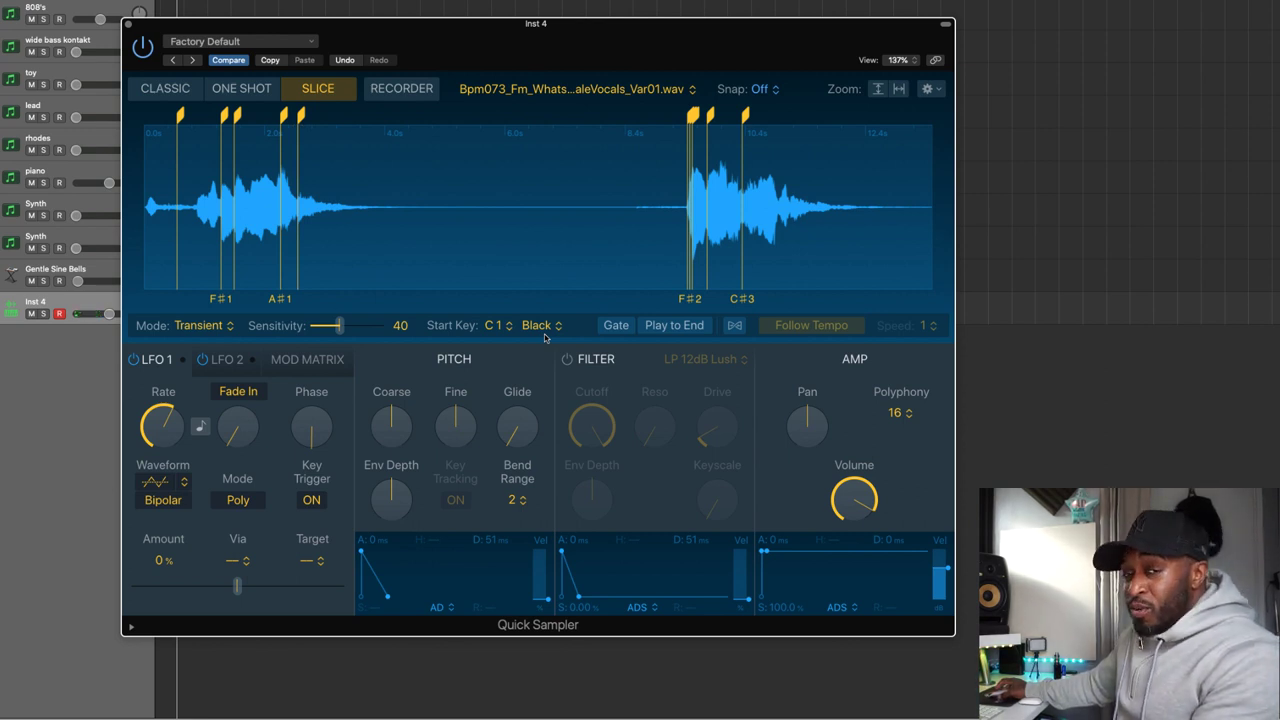
pyautogui.click(533, 328)
pyautogui.click(540, 305)
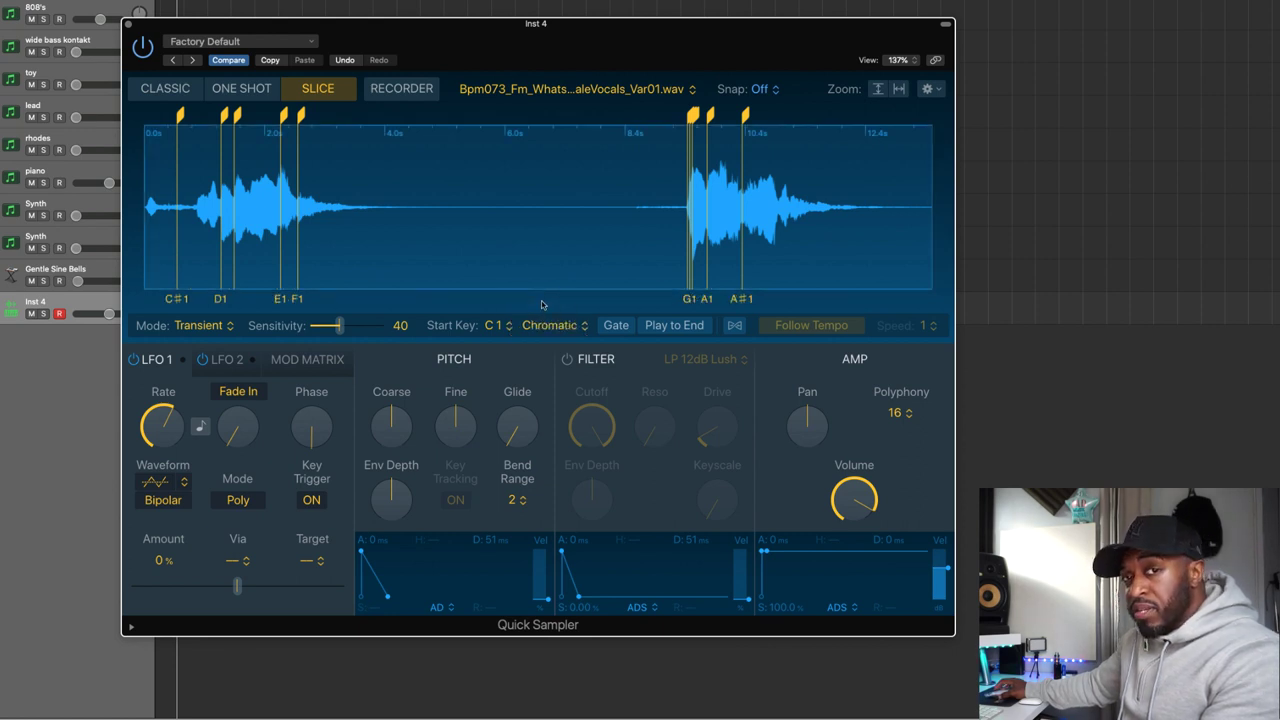
# Try Manual slicing with three markers at about 1.0, 2.4 and 4.4 s, and return the slice mode to Transient+Note.
pyautogui.click(227, 328)
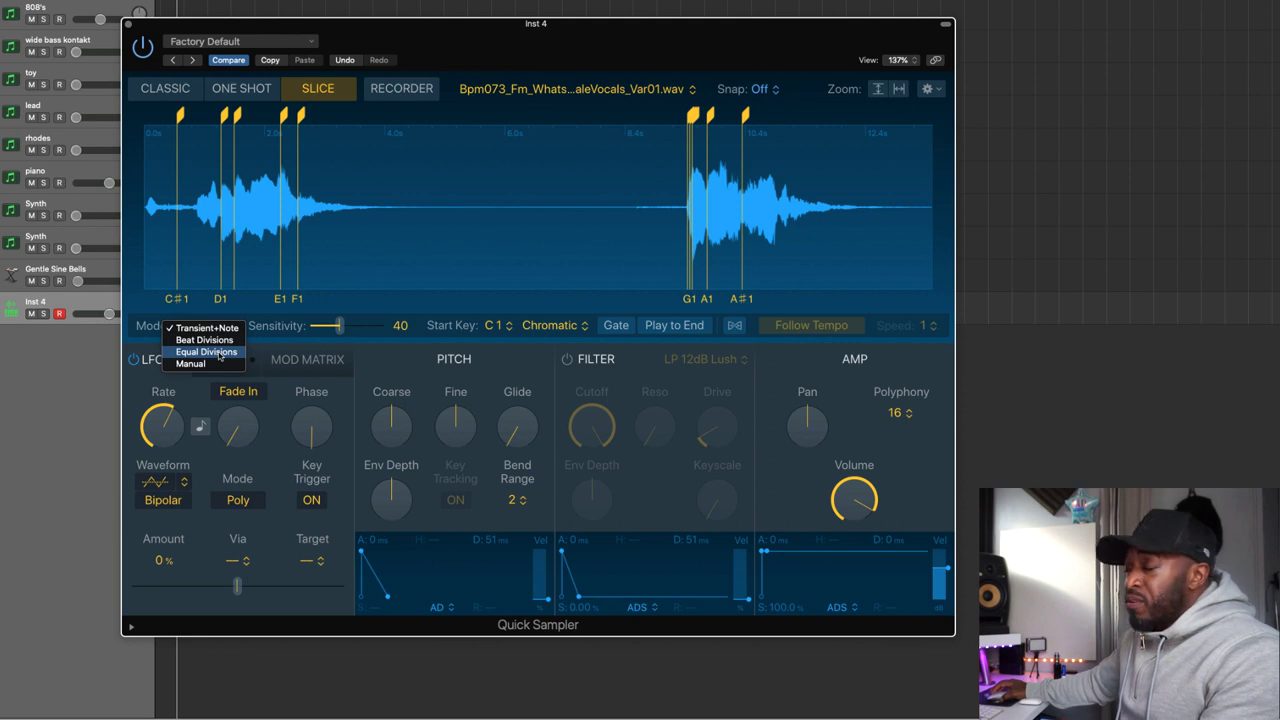
pyautogui.click(219, 364)
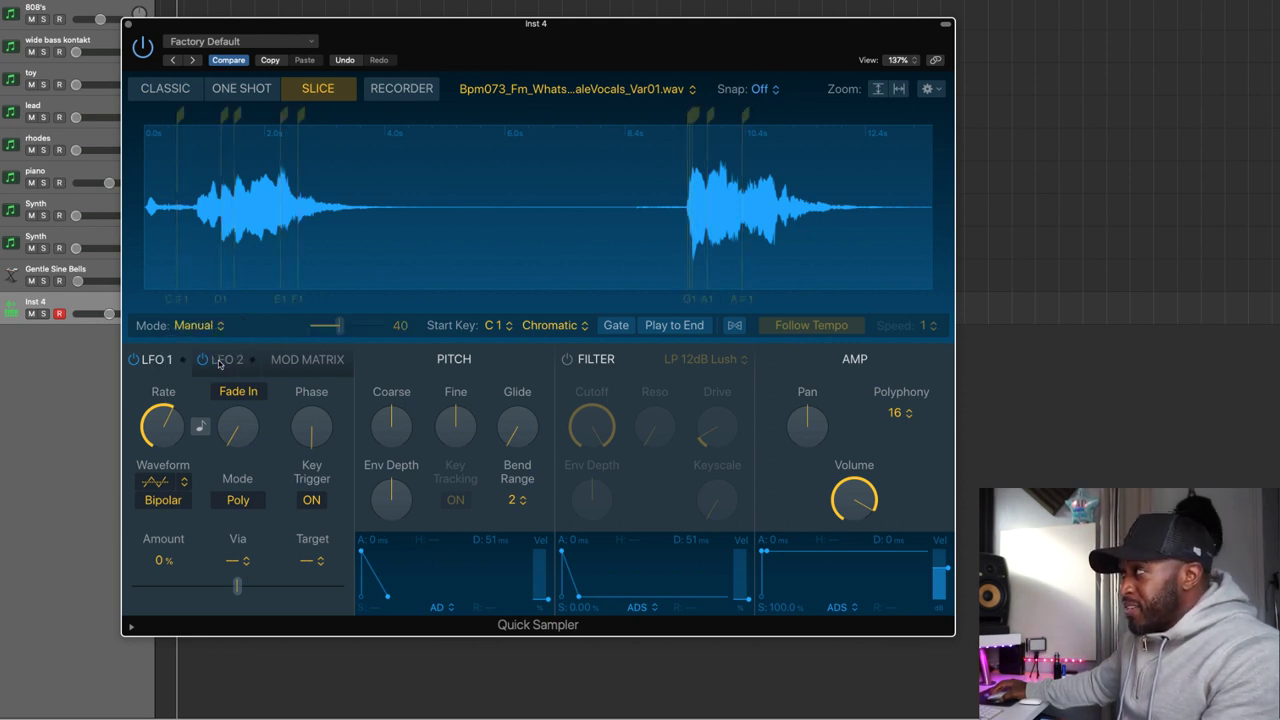
pyautogui.click(205, 150)
pyautogui.click(287, 145)
pyautogui.click(408, 136)
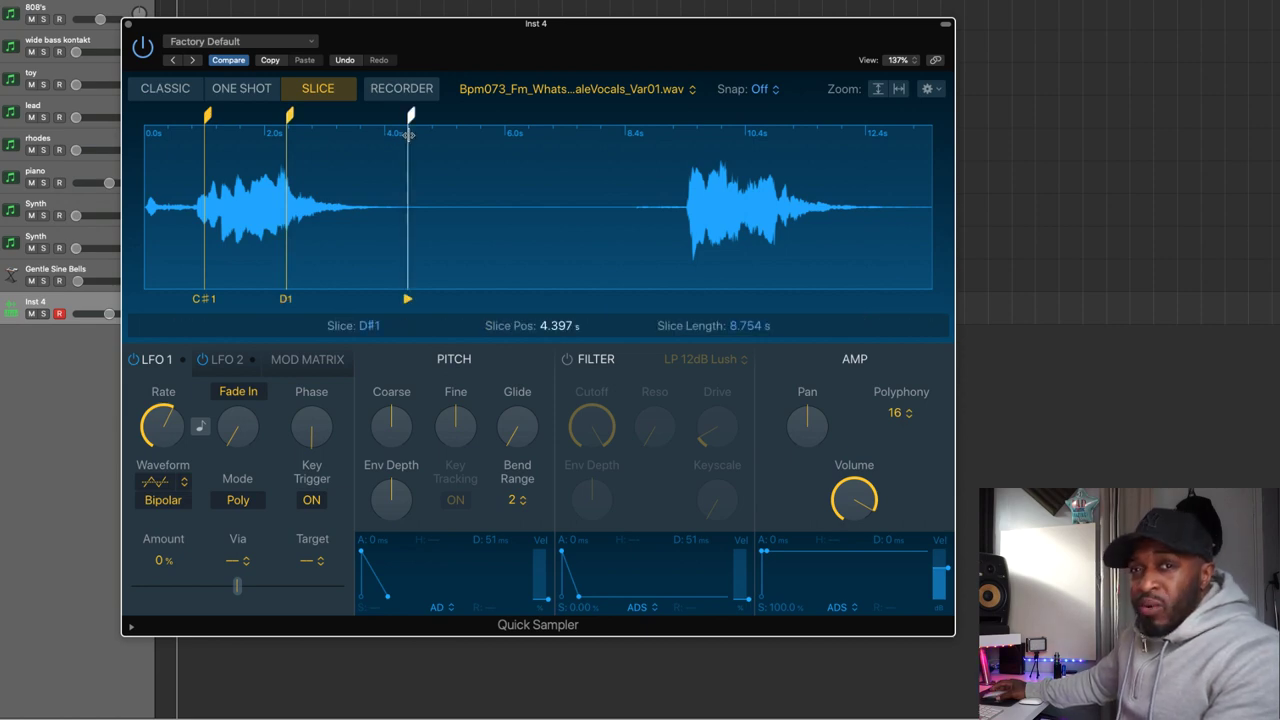
pyautogui.click(349, 231)
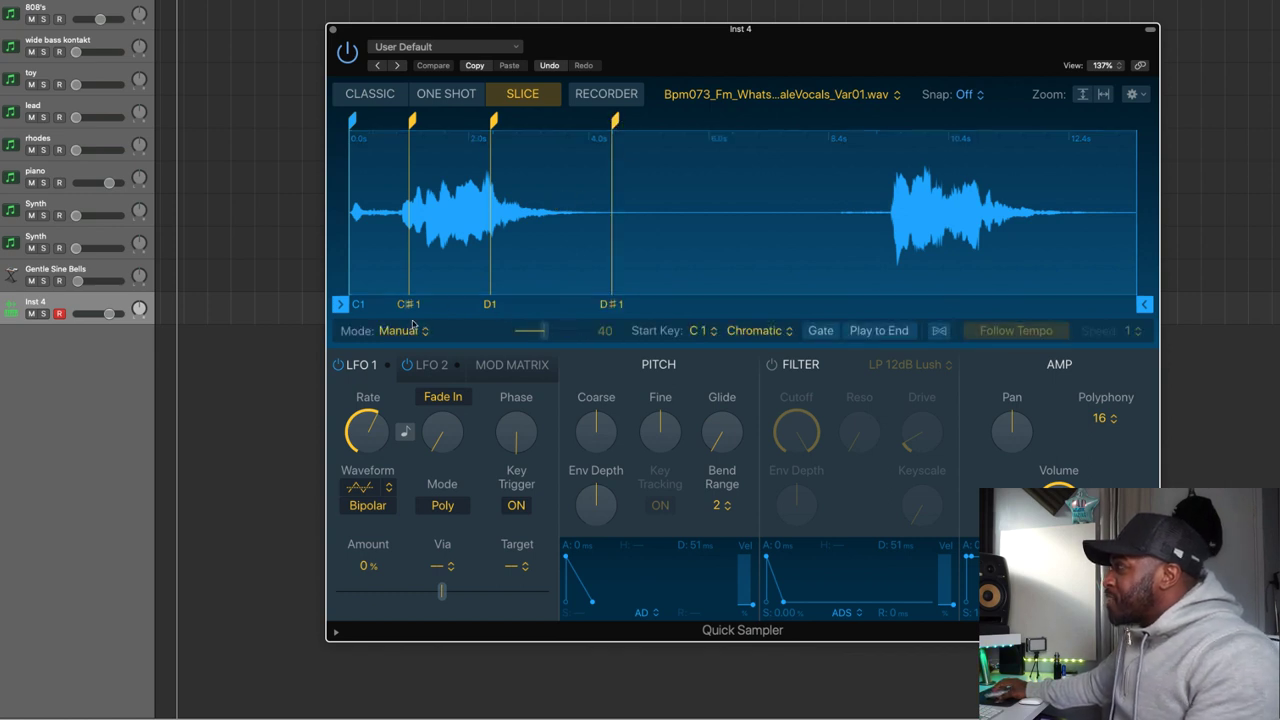
pyautogui.click(414, 333)
pyautogui.click(420, 294)
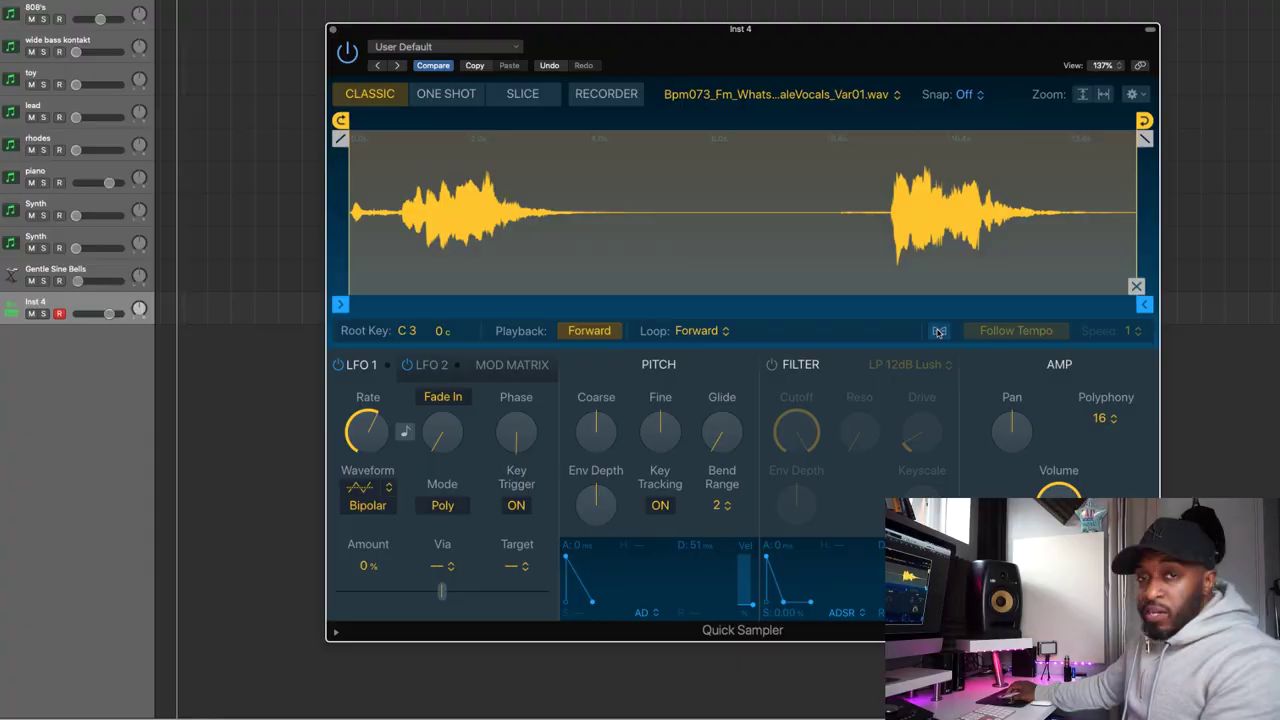
# Turn on Flex for the vocal sample in Classic mode and set the amp polyphony to Mono.
pyautogui.click(939, 332)
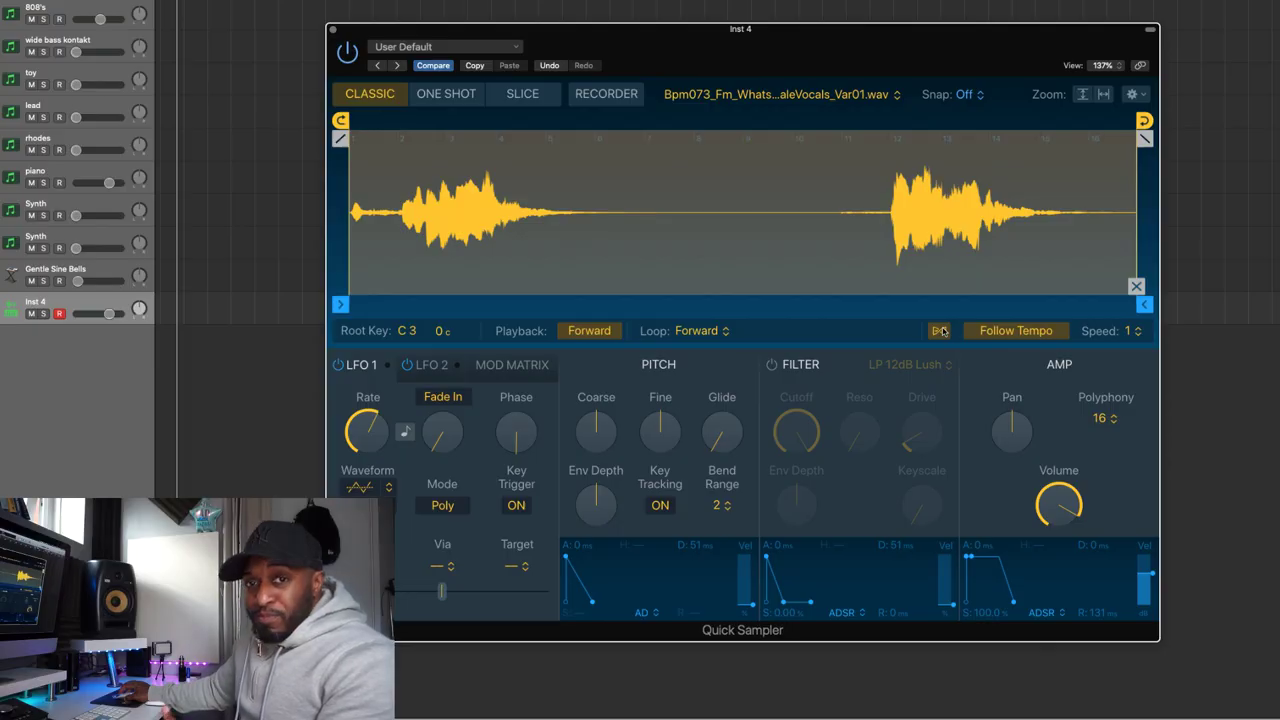
pyautogui.click(1099, 418)
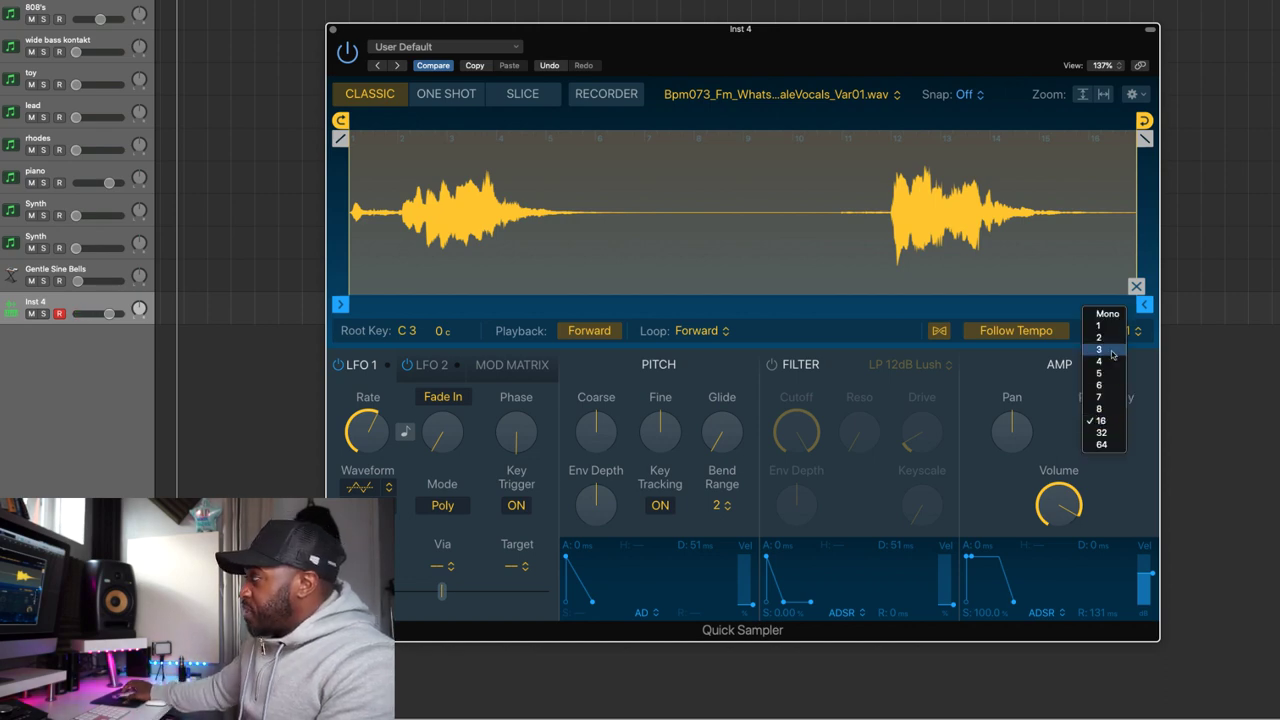
pyautogui.click(1110, 314)
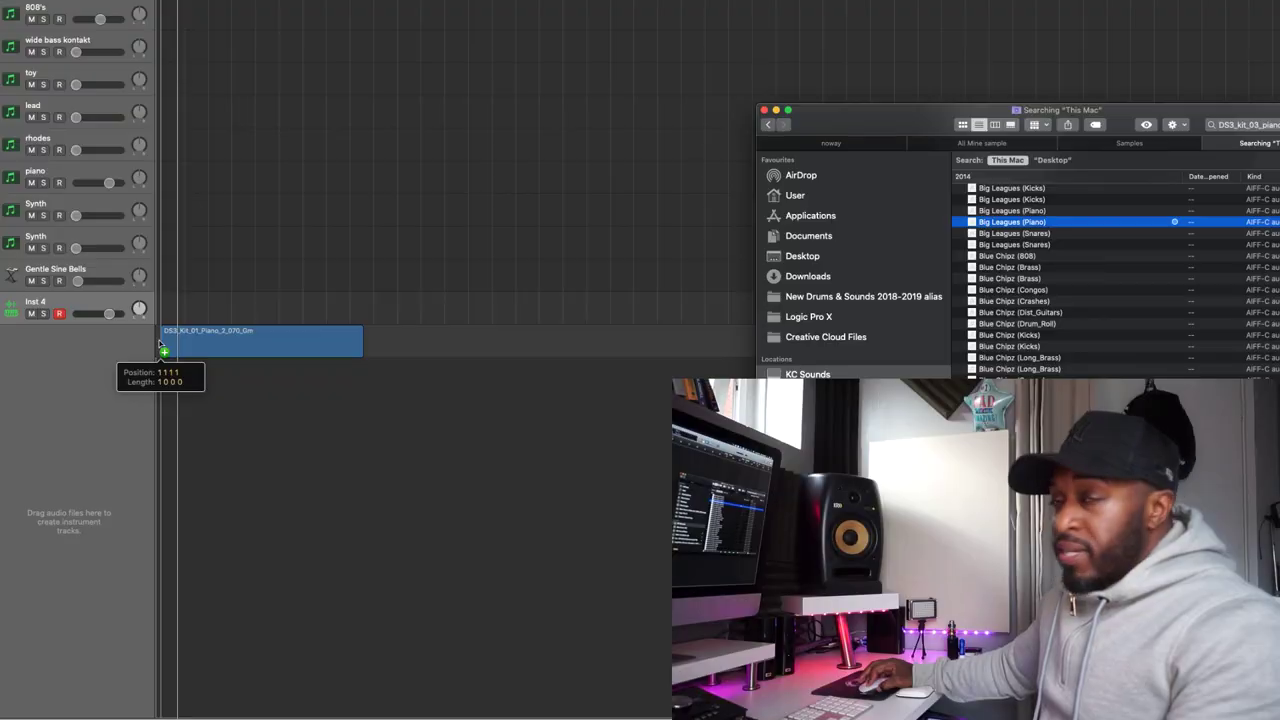
# Create a Quick Sampler (Optimized) track from the Big Leagues (Piano) sample and set its slice sensitivity to 44.
pyautogui.moveTo(163, 349); pyautogui.dragTo(107, 368)
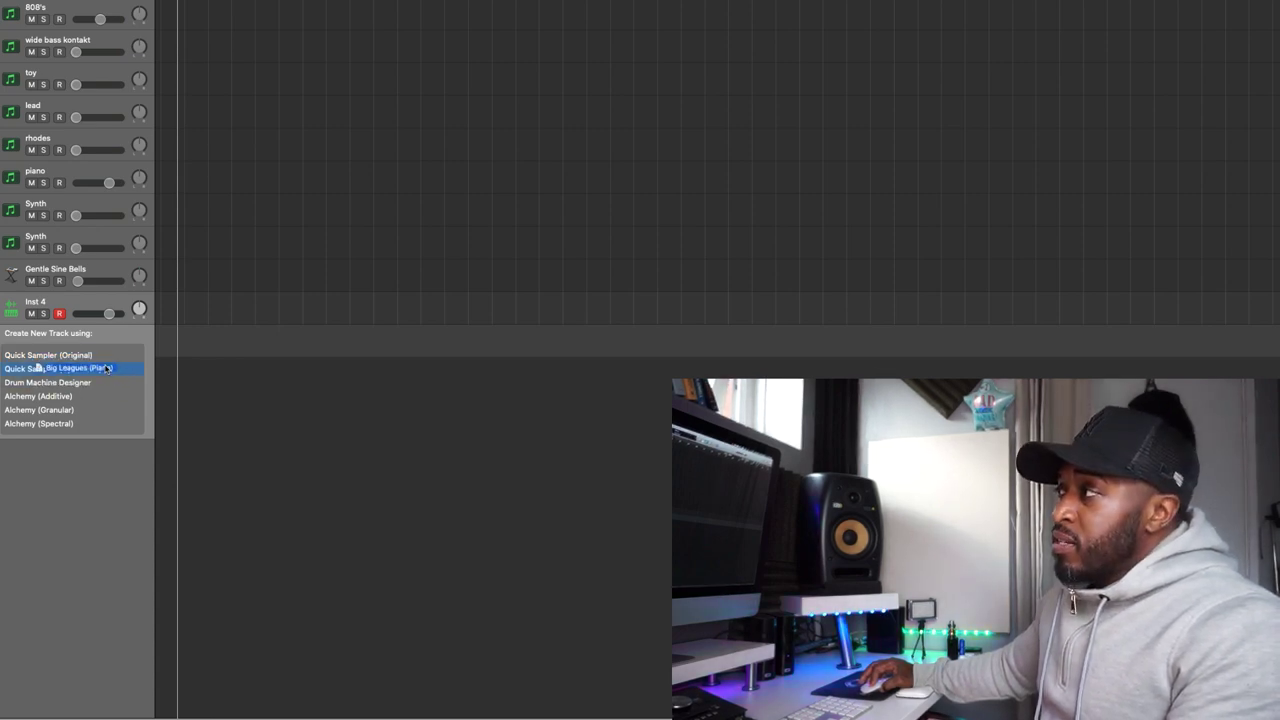
pyautogui.moveTo(104, 369); pyautogui.dragTo(104, 369)
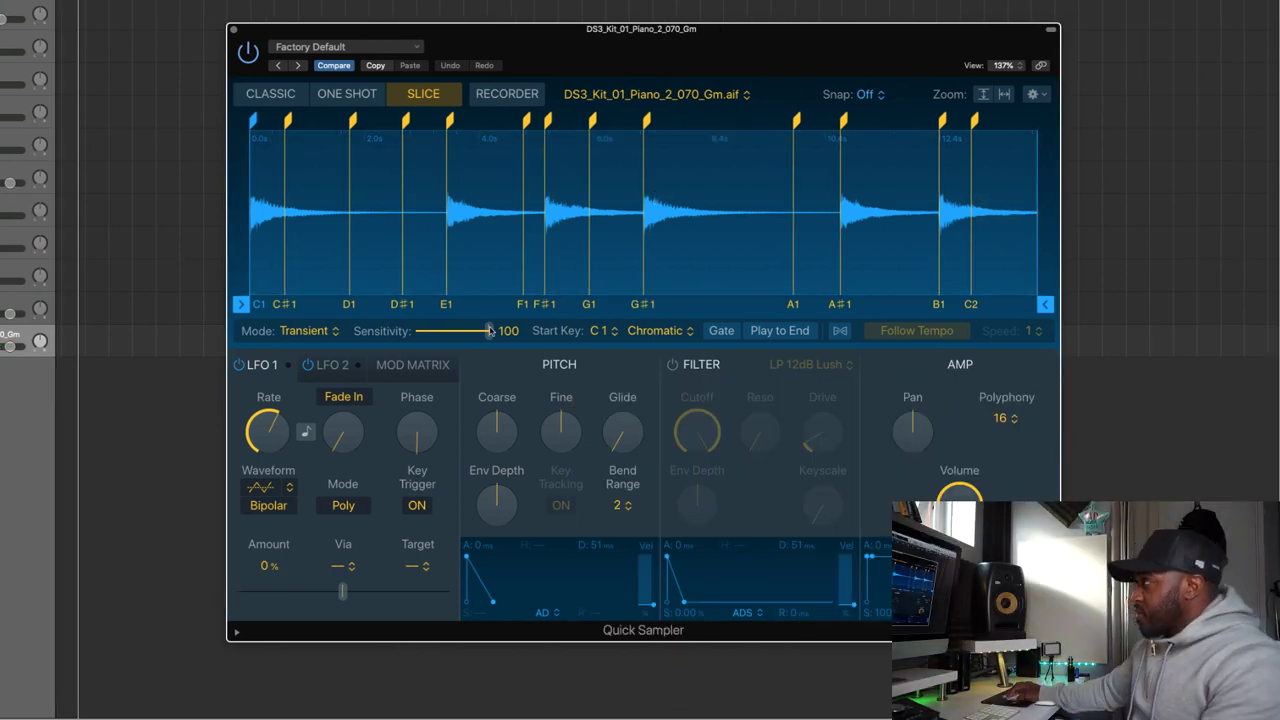
pyautogui.moveTo(489, 331); pyautogui.dragTo(471, 331)
pyautogui.moveTo(463, 331); pyautogui.dragTo(450, 332)
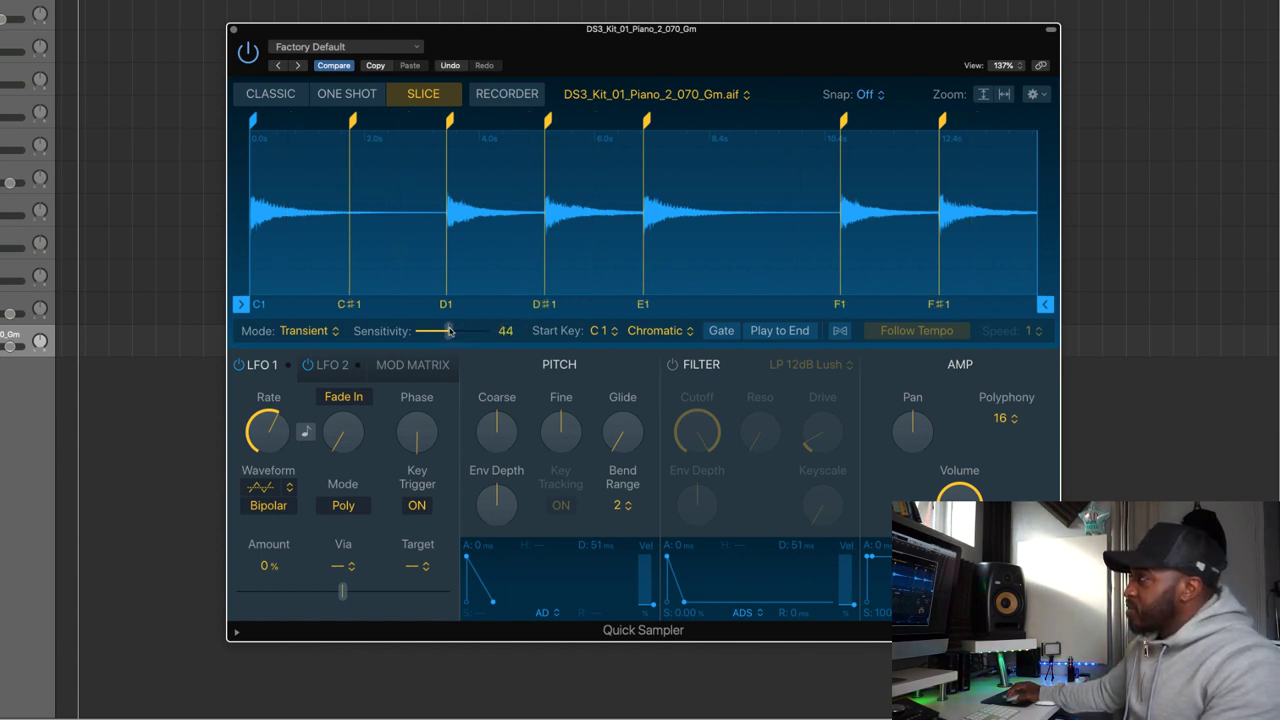
# Try Beat Divisions and Equal Divisions slicing on the piano sample, and return the slice mode to Transient+Note.
pyautogui.click(312, 330)
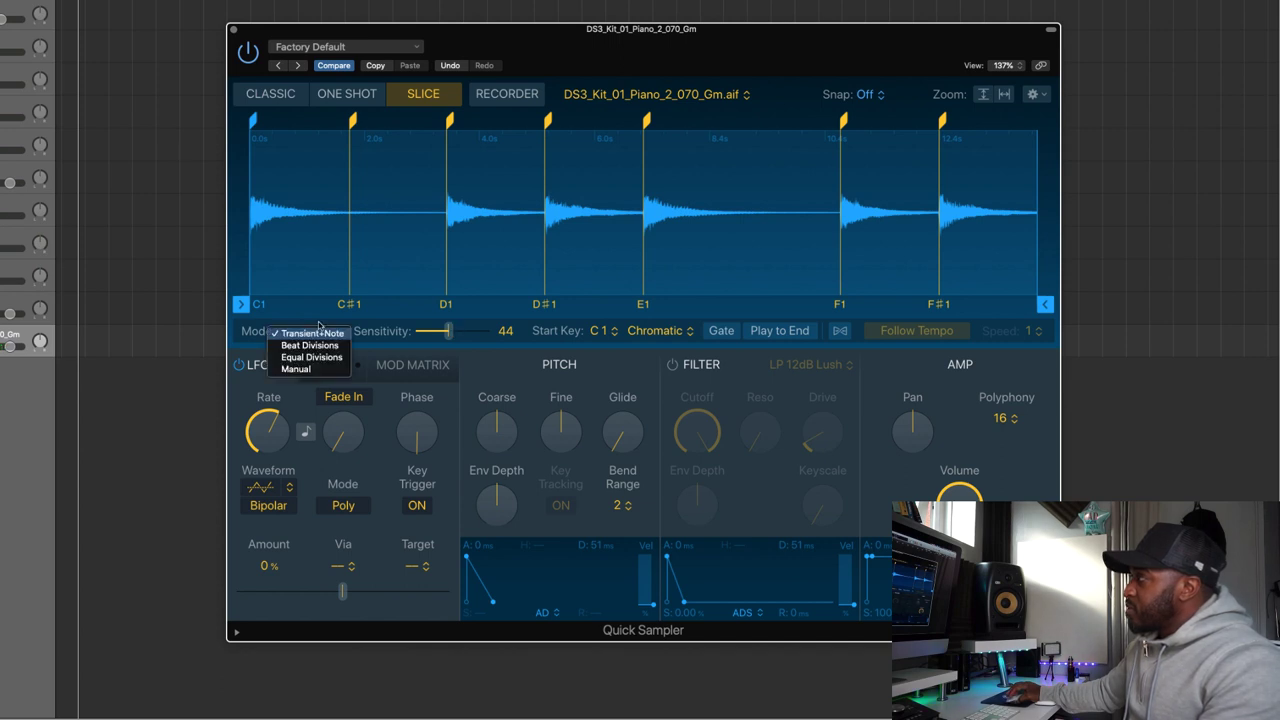
pyautogui.click(324, 345)
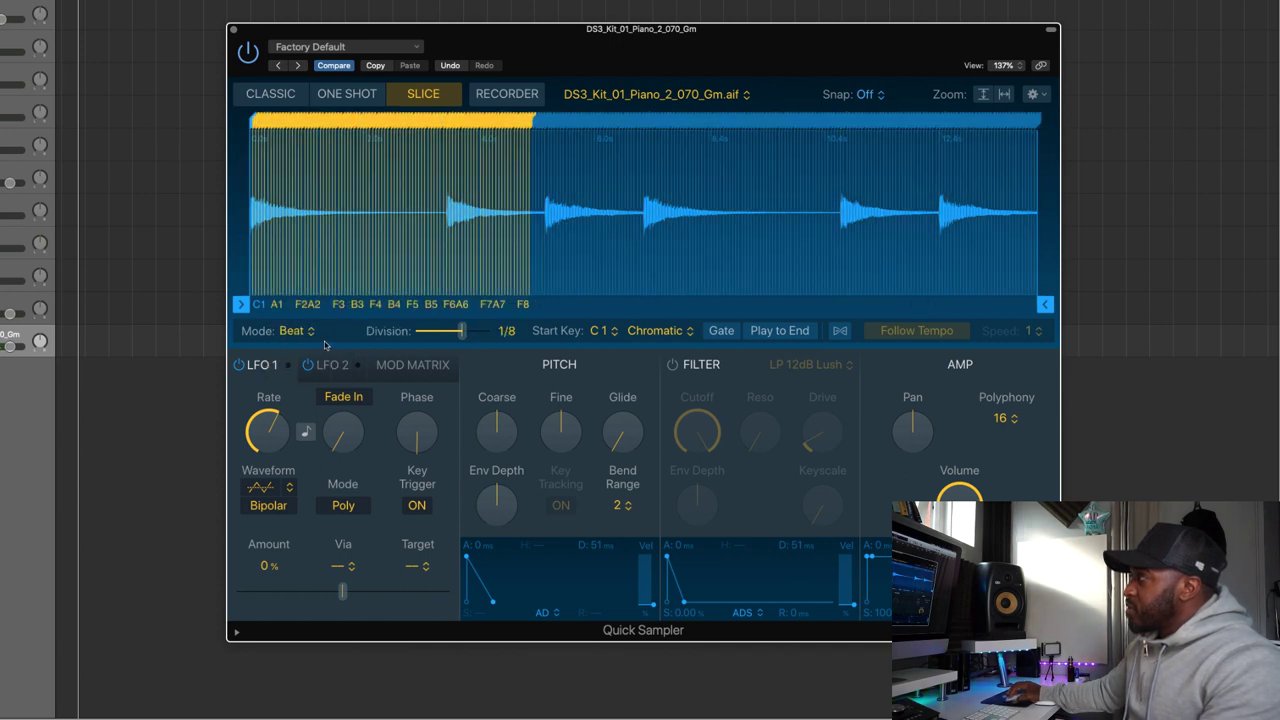
pyautogui.click(312, 332)
pyautogui.click(307, 345)
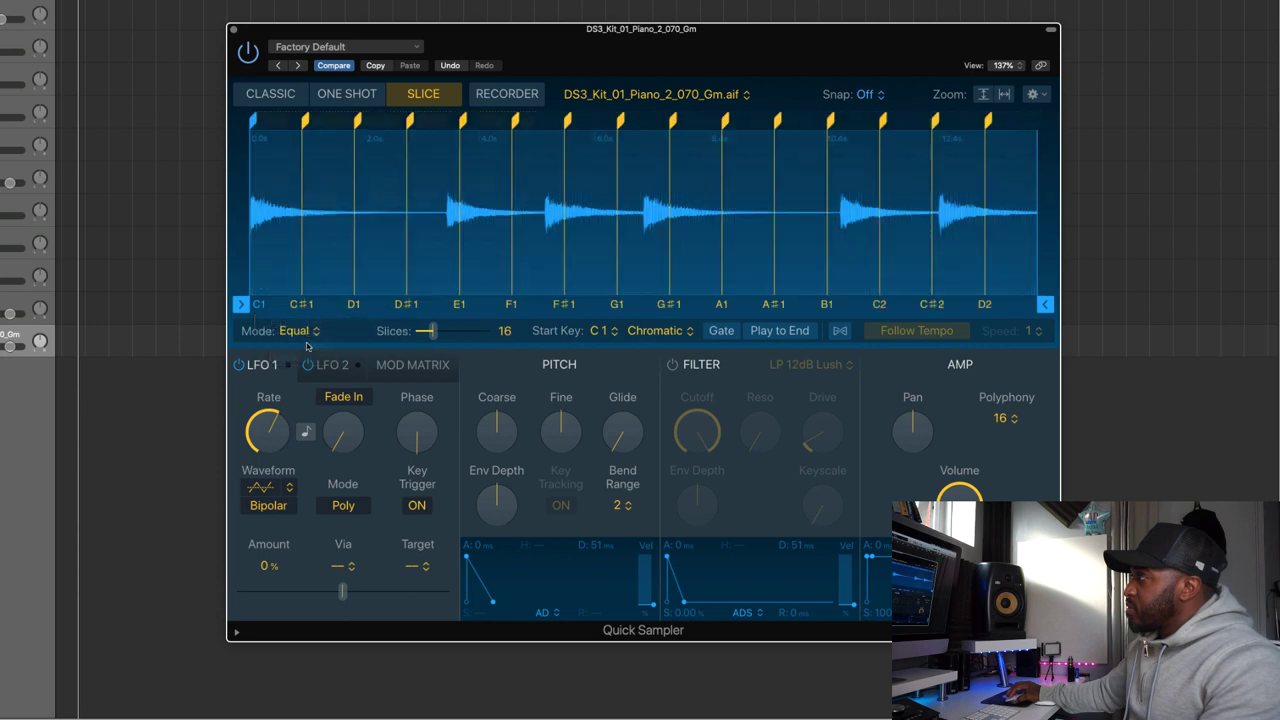
pyautogui.click(308, 334)
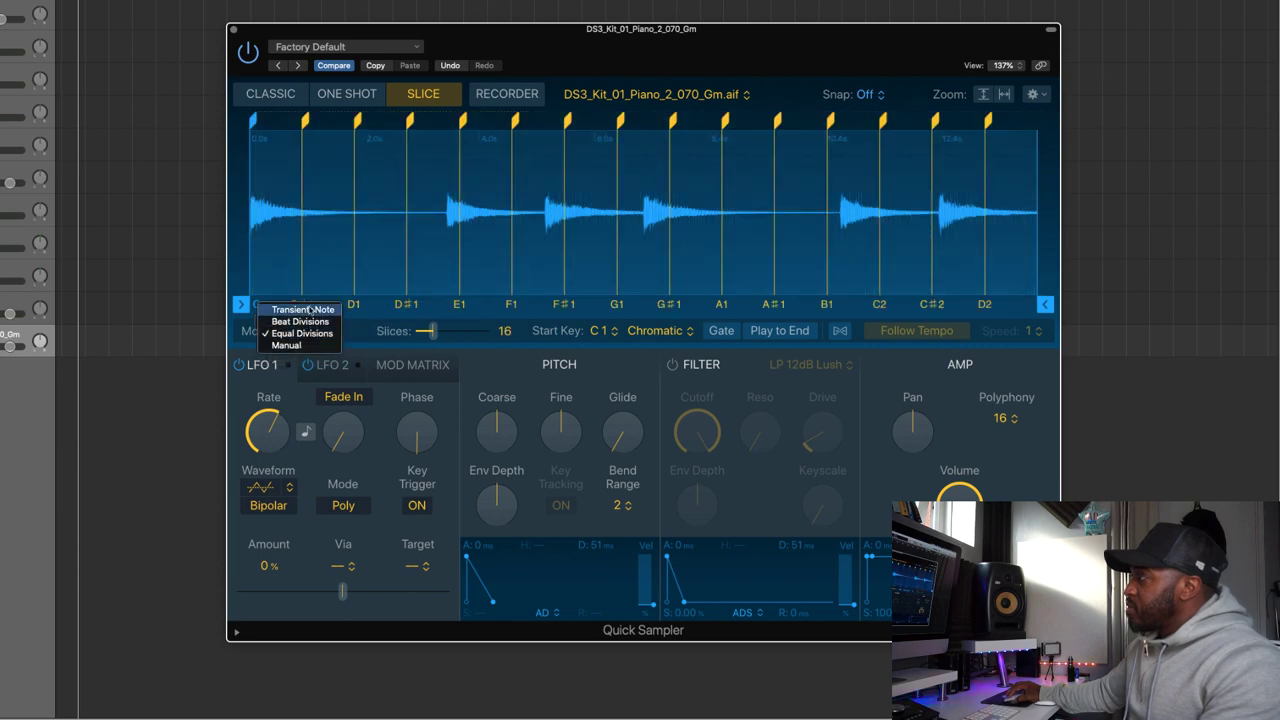
pyautogui.click(309, 310)
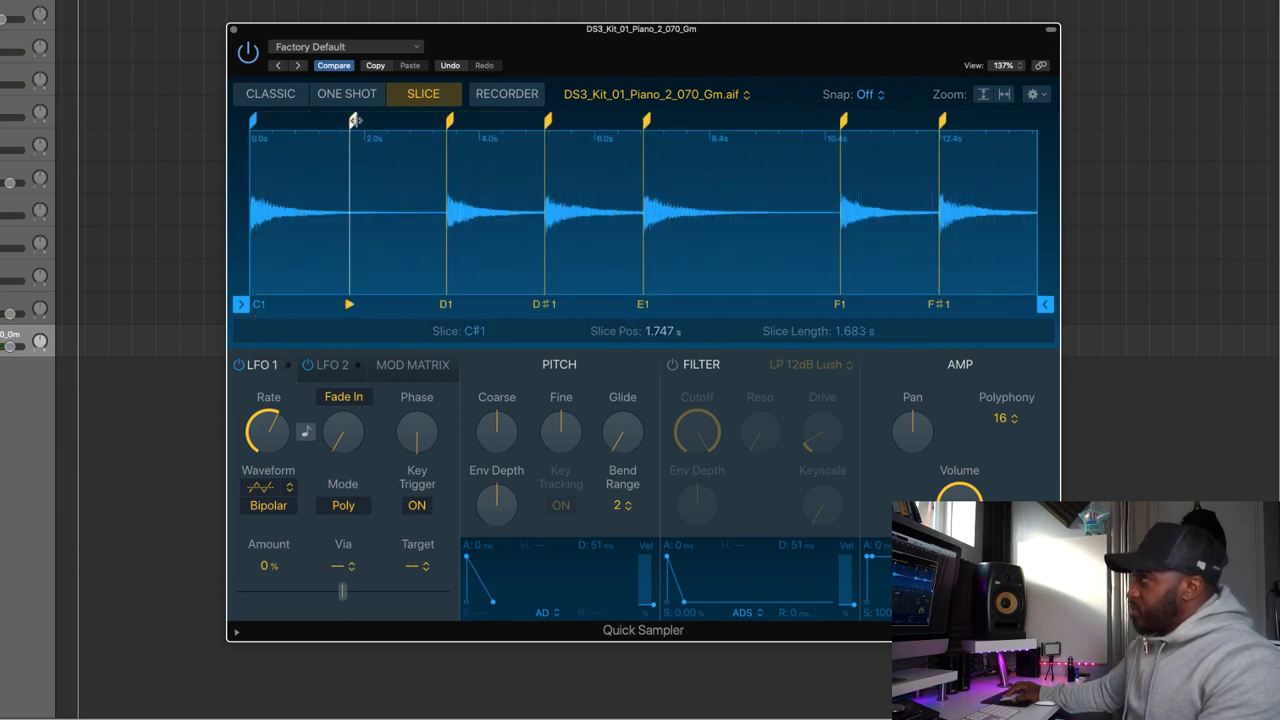
# Set the piano sample's slice sensitivity to 56 and move the C#1 slice marker to about 1.99 s.
pyautogui.moveTo(352, 120); pyautogui.dragTo(374, 120)
pyautogui.moveTo(448, 331); pyautogui.dragTo(458, 331)
pyautogui.moveTo(405, 120); pyautogui.dragTo(365, 120)
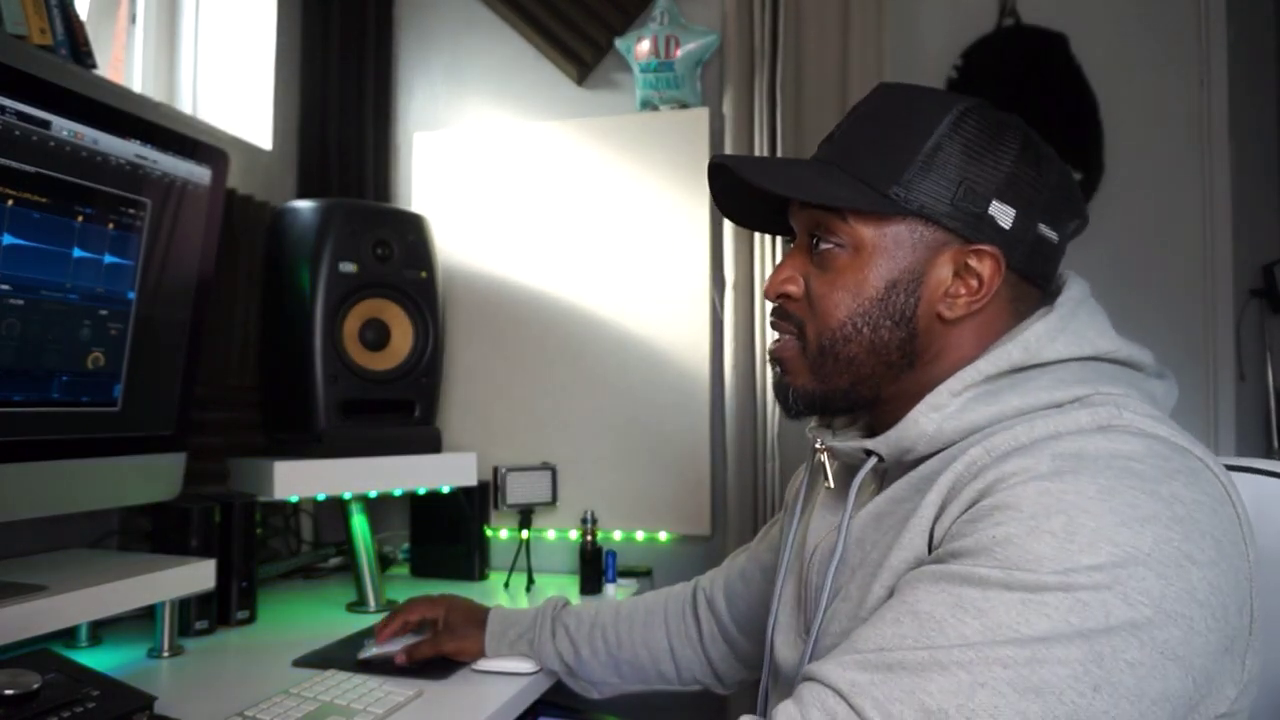
# Delete the C#1 slice marker at about 1.99 s from the piano sample.
pyautogui.rightClick(366, 120)
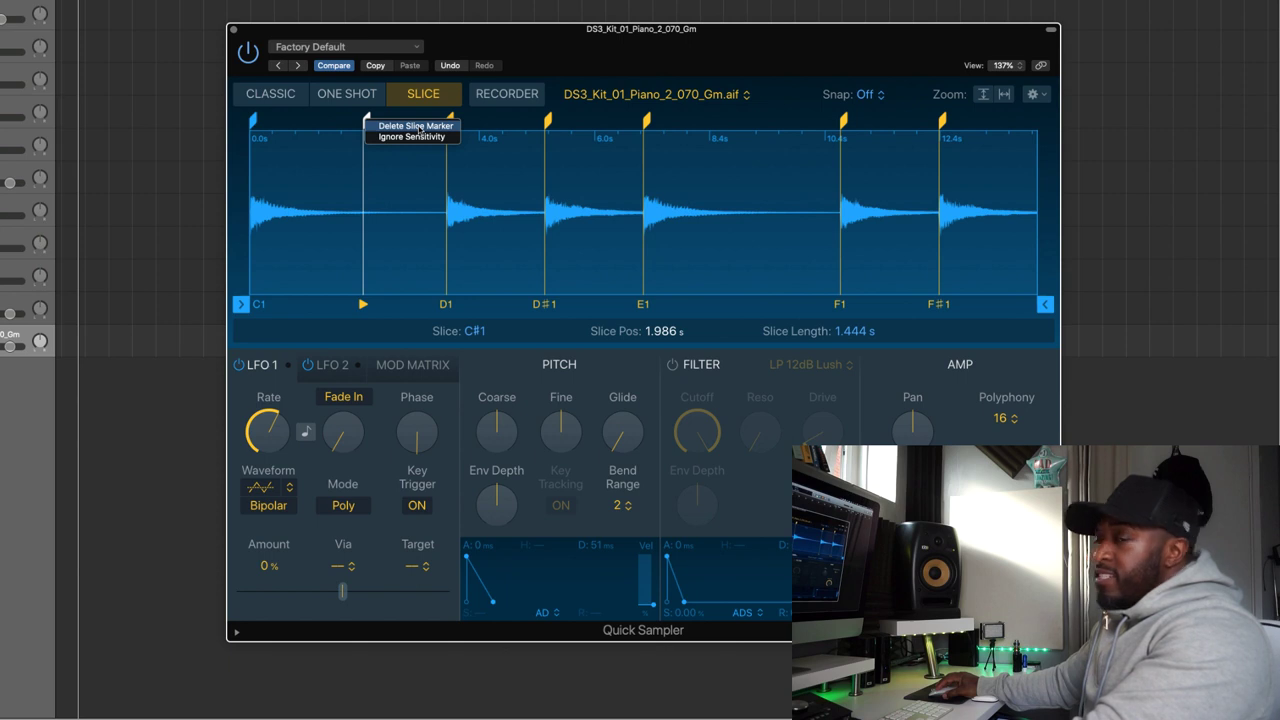
pyautogui.click(416, 126)
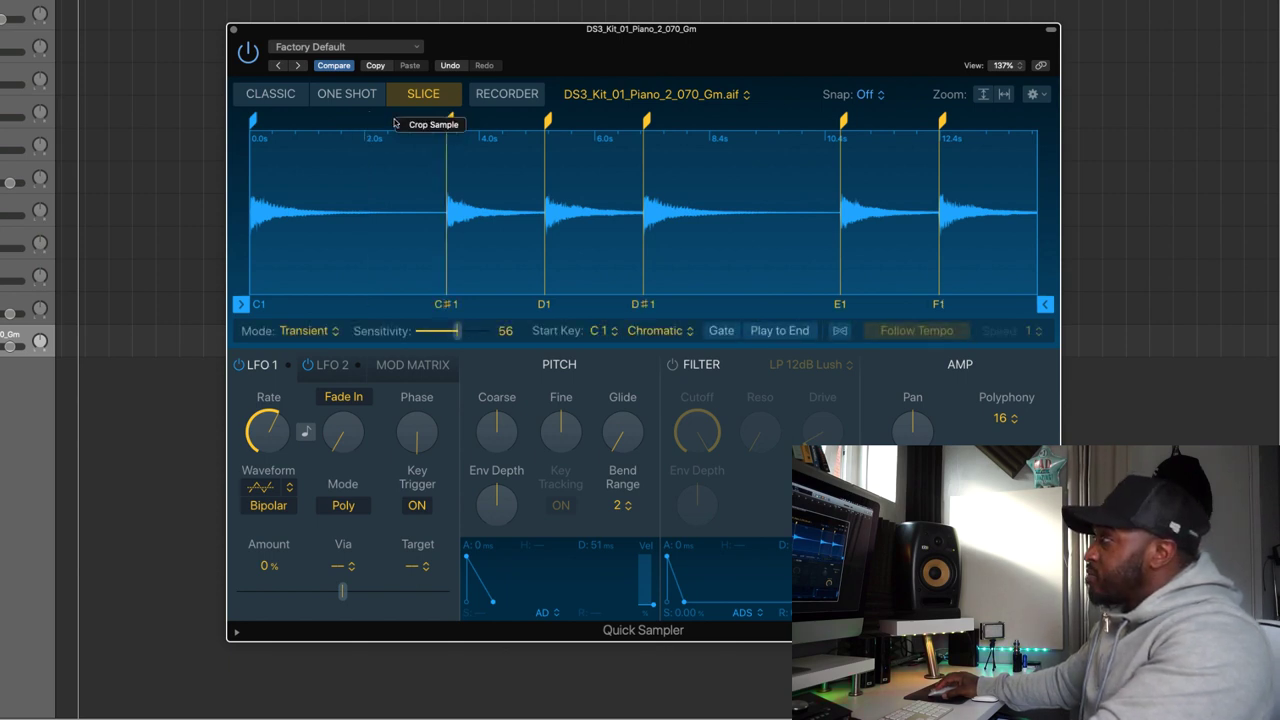
# Add a slice marker at about 1.96 s in the piano sample and remove it again.
pyautogui.rightClick(360, 134)
pyautogui.click(365, 133)
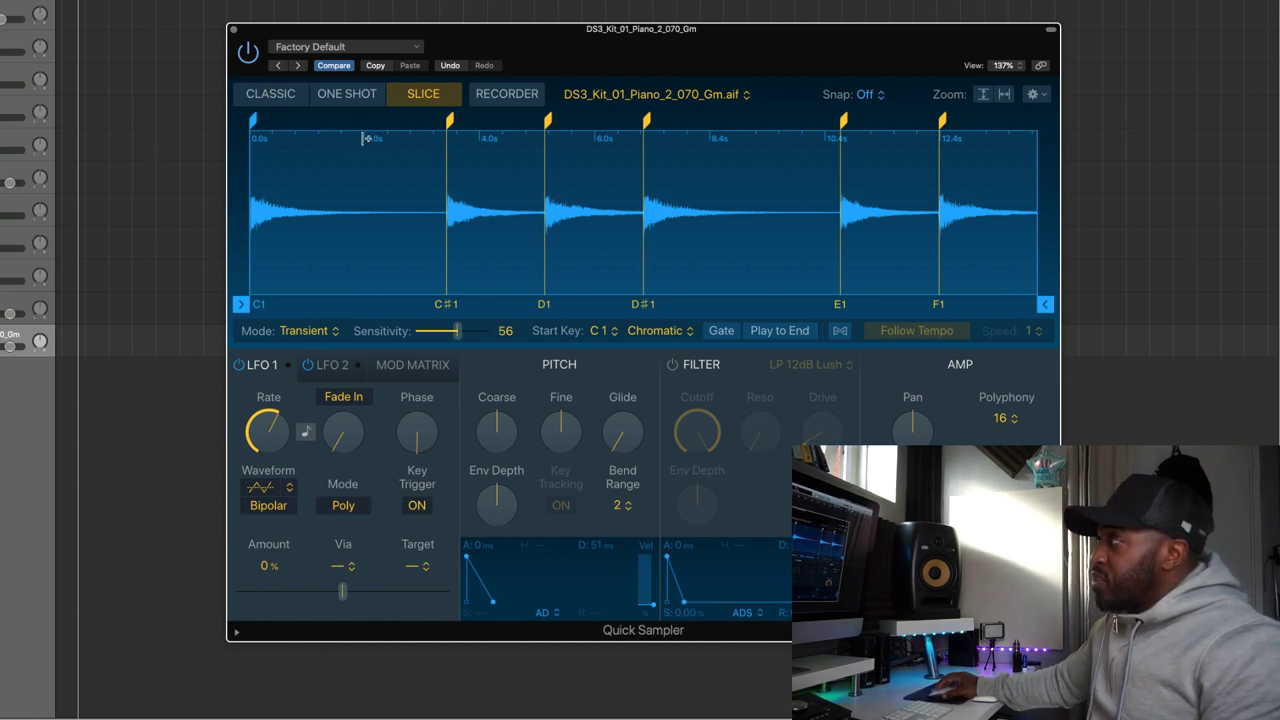
pyautogui.click(364, 138)
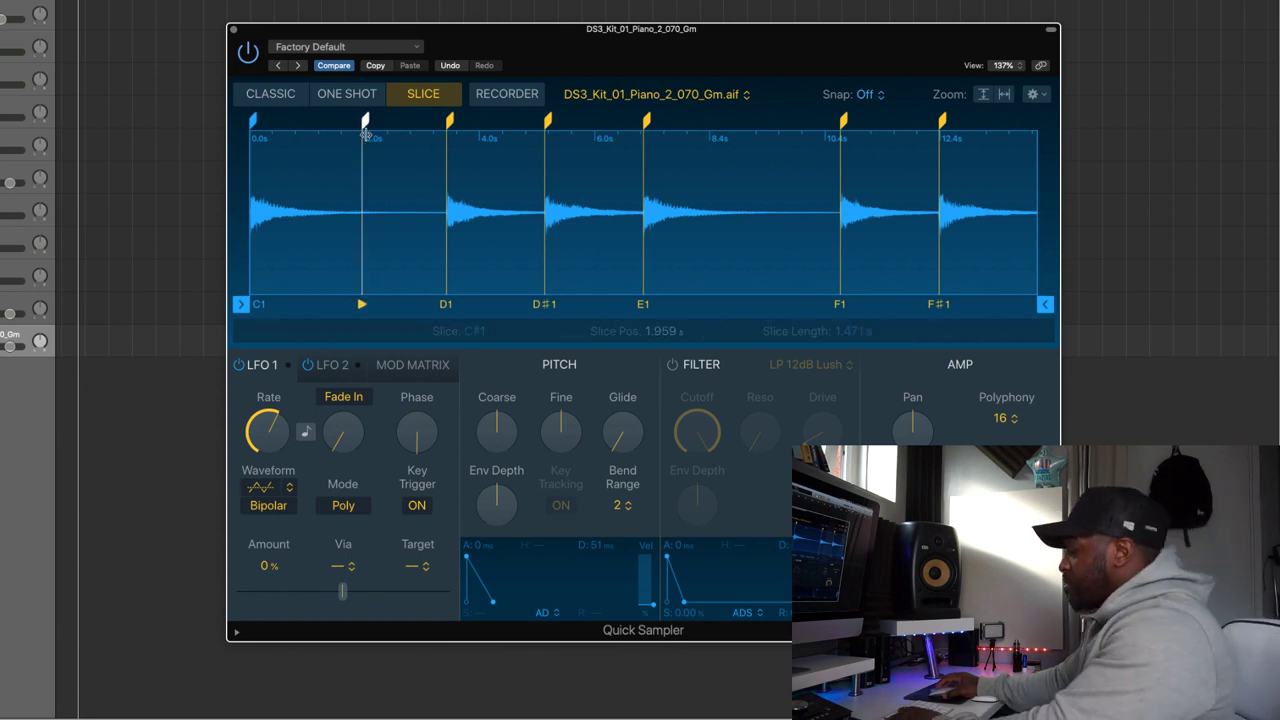
pyautogui.click(365, 121)
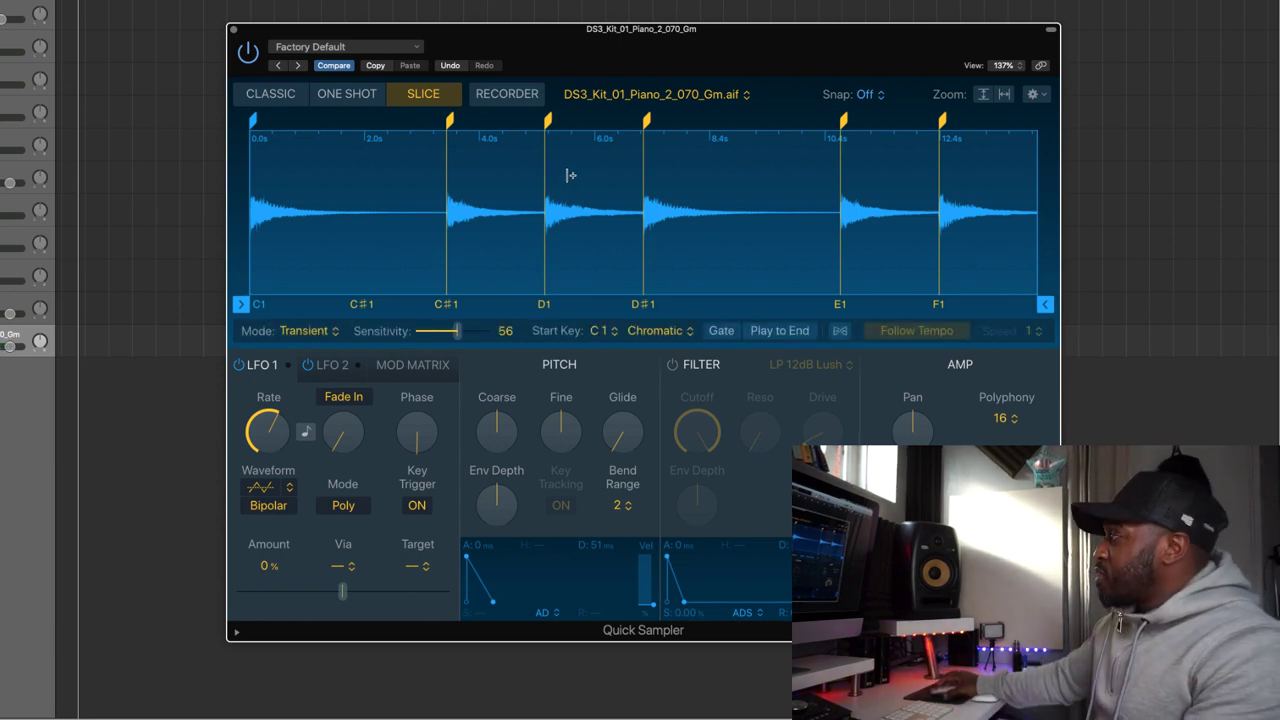
# Set the piano sampler's polyphony to Mono and map its slices to the white keys.
pyautogui.click(1003, 418)
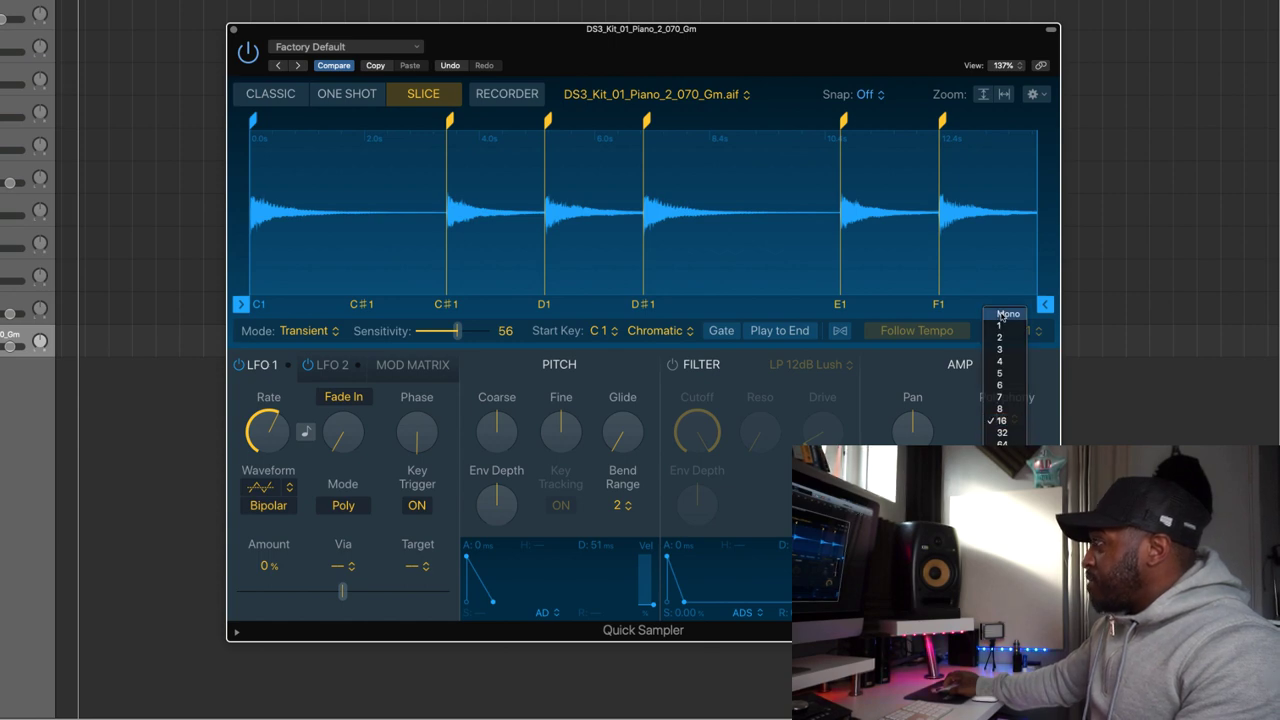
pyautogui.click(1003, 315)
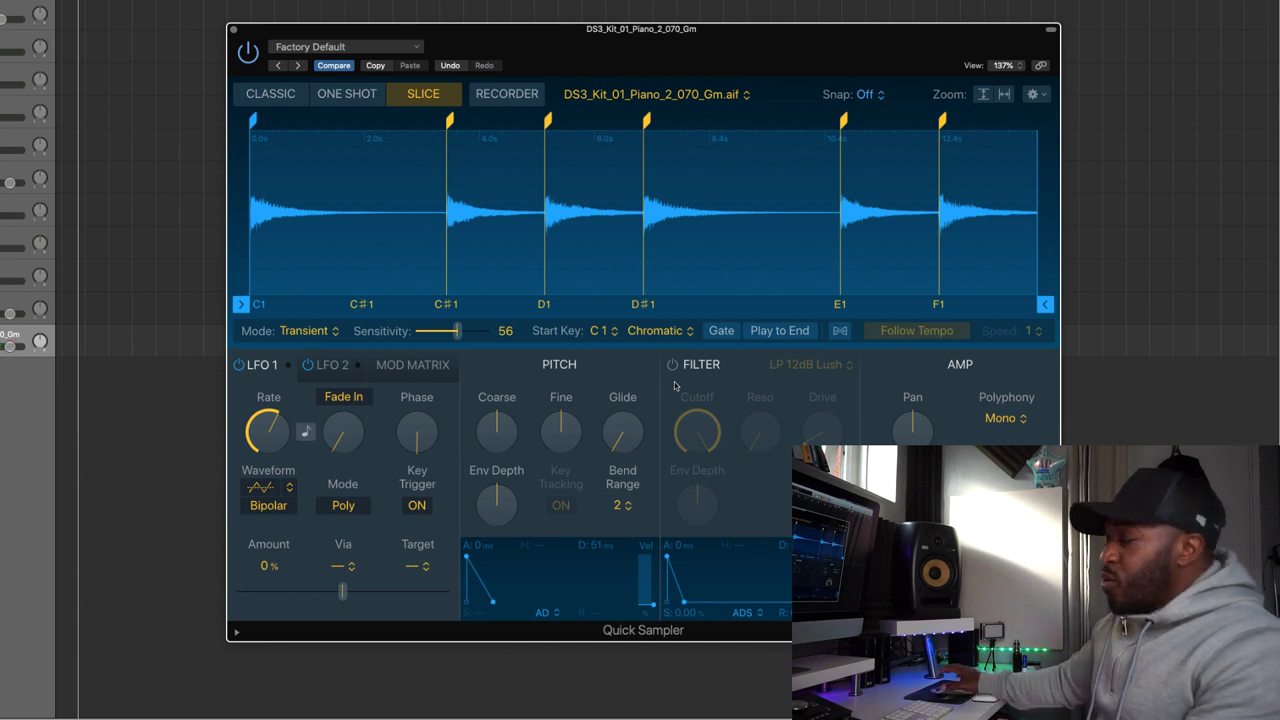
pyautogui.click(658, 331)
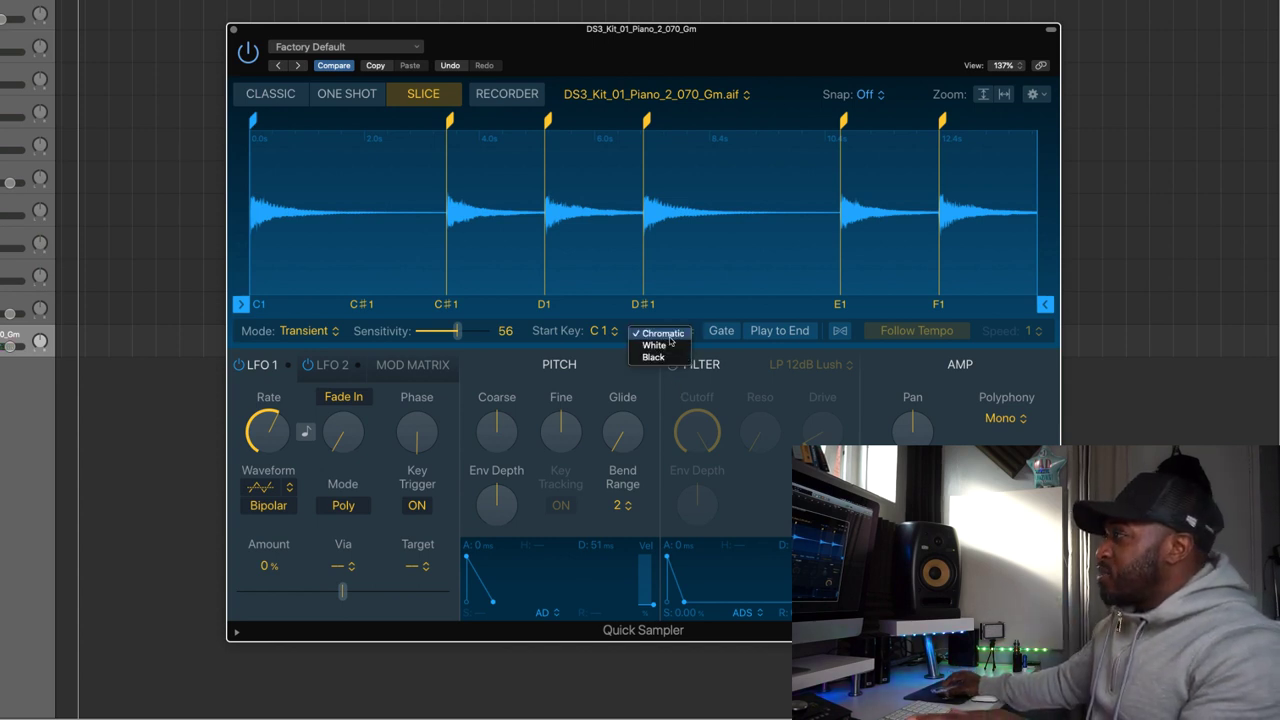
pyautogui.click(663, 345)
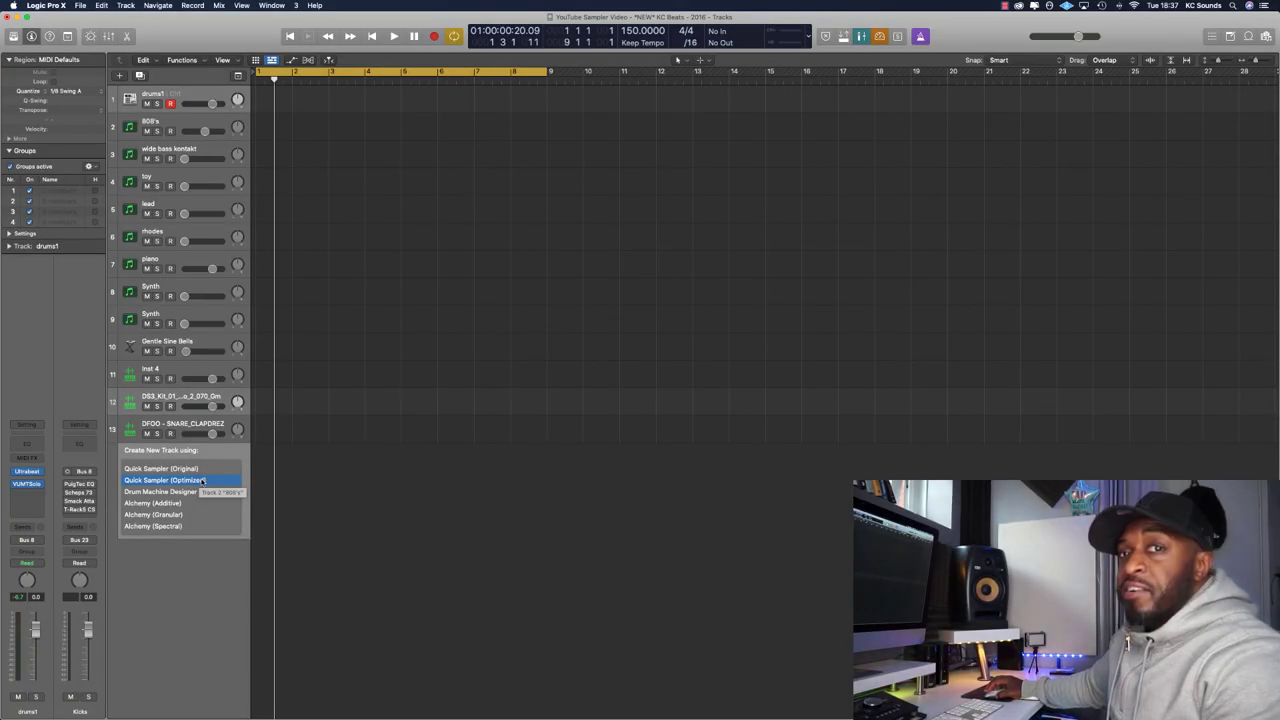
# Load the XXXTENTACION - Changes acapella into a new Quick Sampler (Optimized) track and reduce its slice sensitivity to 9.
pyautogui.click(202, 481)
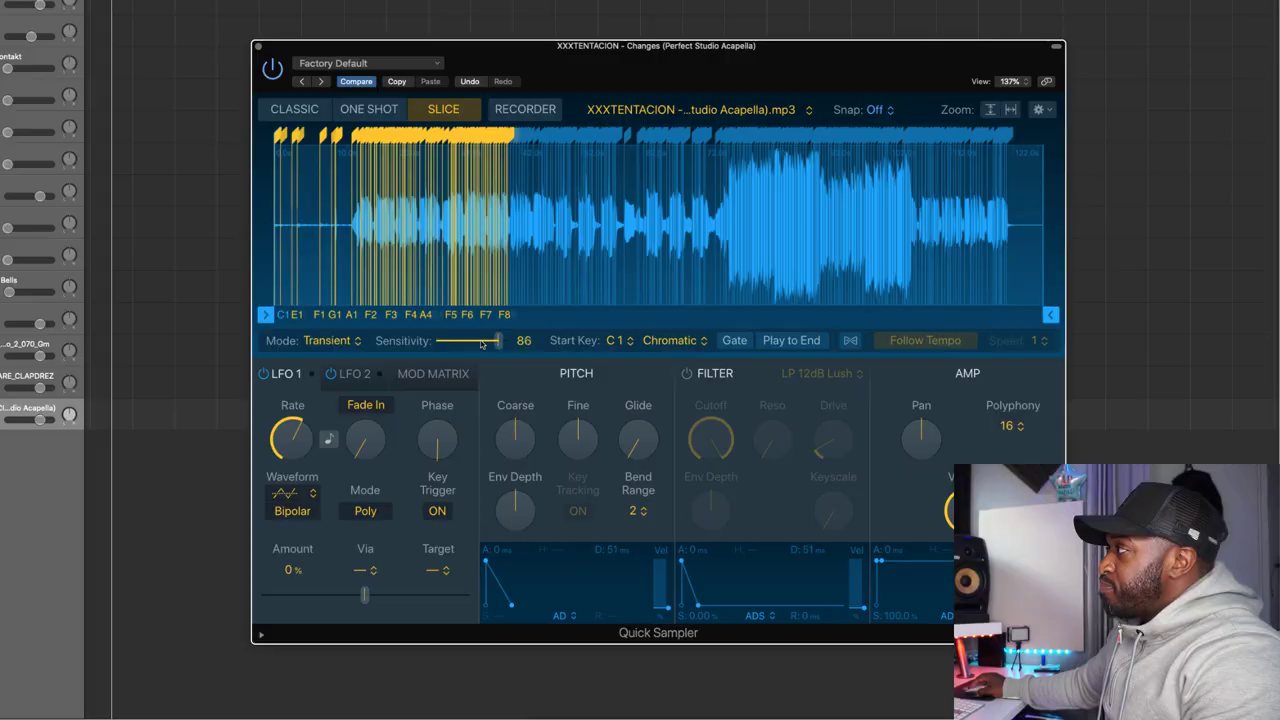
pyautogui.moveTo(481, 344); pyautogui.dragTo(434, 347)
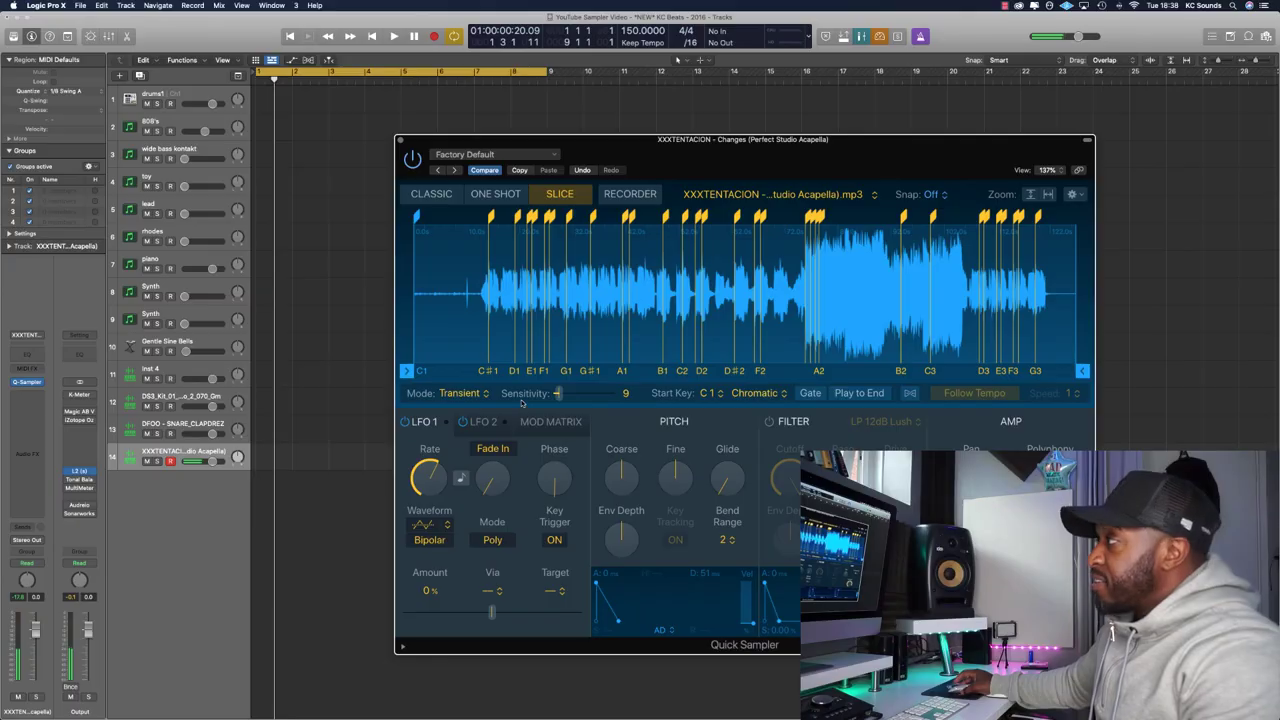
# Trim the silence before the acapella by moving its sample start to about 12.68 s.
pyautogui.moveTo(423, 371); pyautogui.dragTo(484, 371)
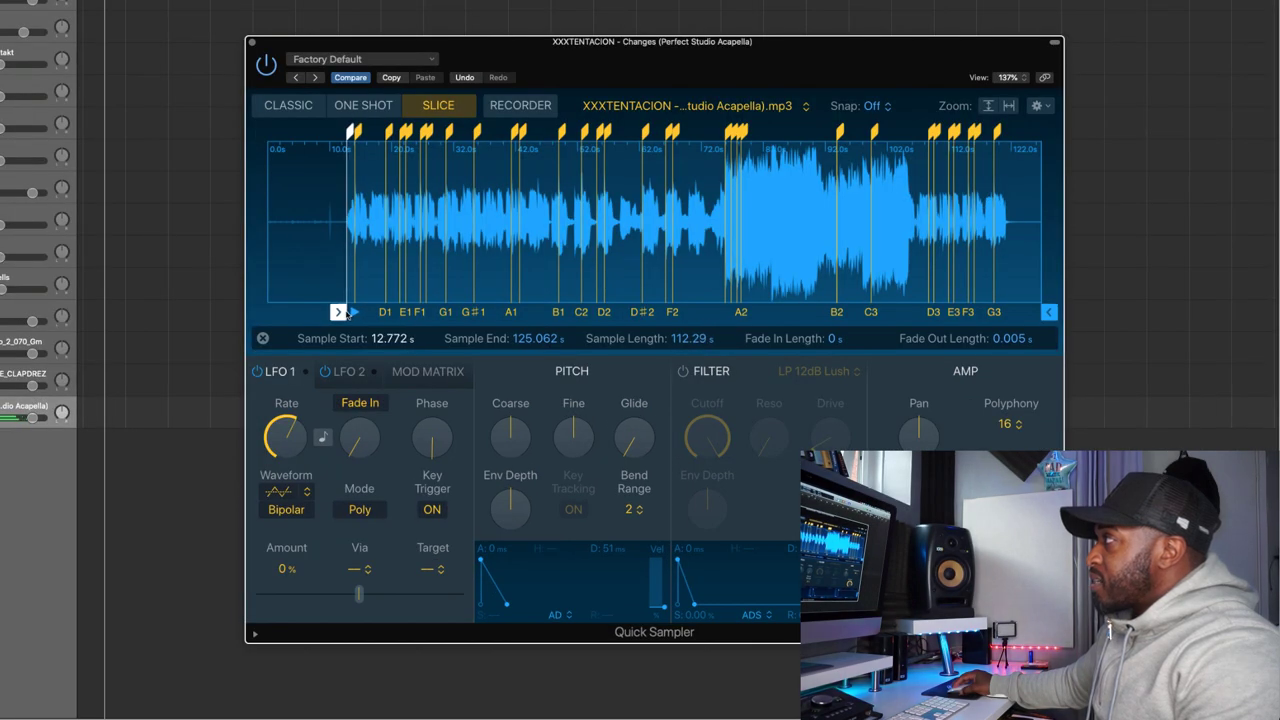
pyautogui.moveTo(347, 314); pyautogui.dragTo(346, 314)
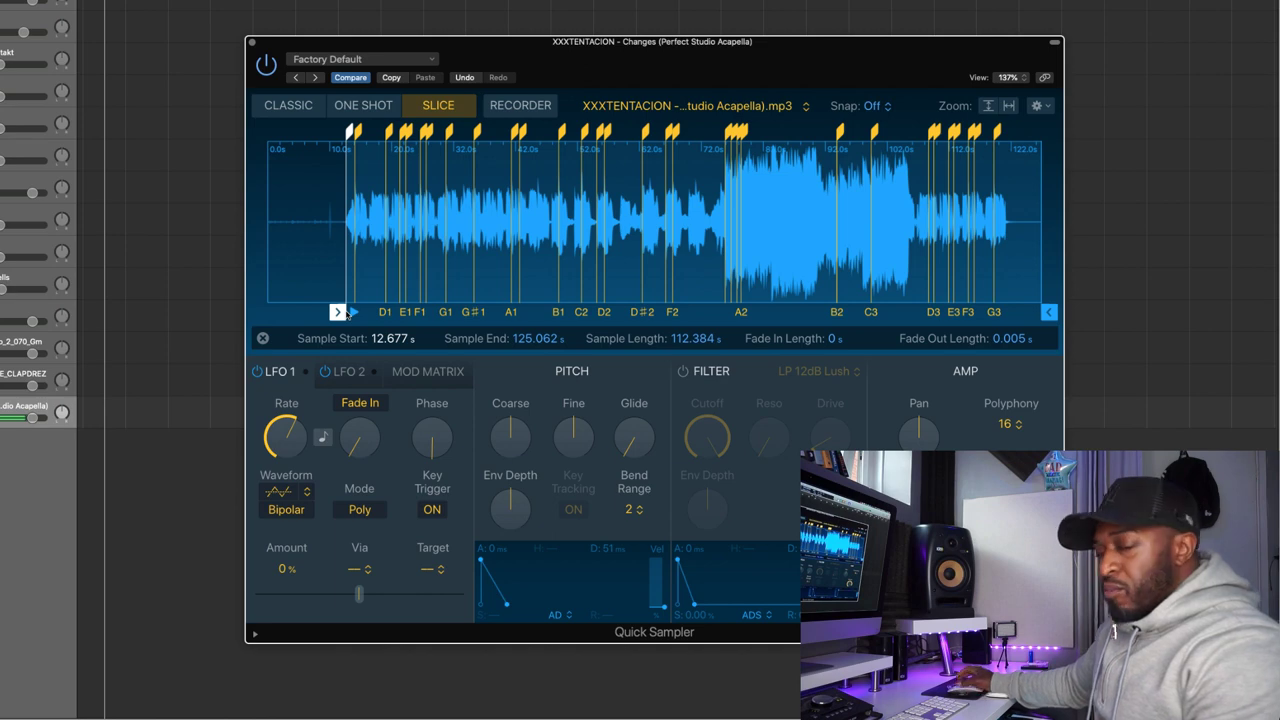
# Set the acapella sampler's polyphony to Mono and enable Flex so the slices follow the tempo.
pyautogui.click(1018, 424)
pyautogui.click(1012, 327)
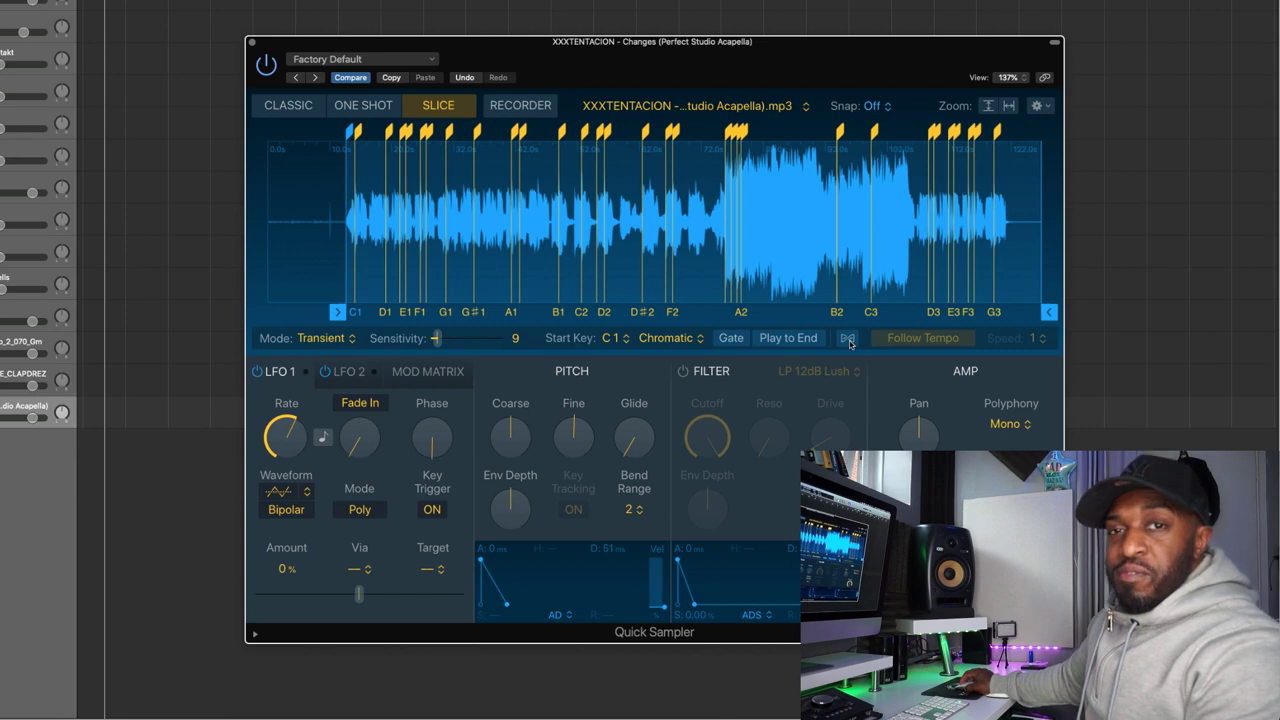
pyautogui.click(847, 339)
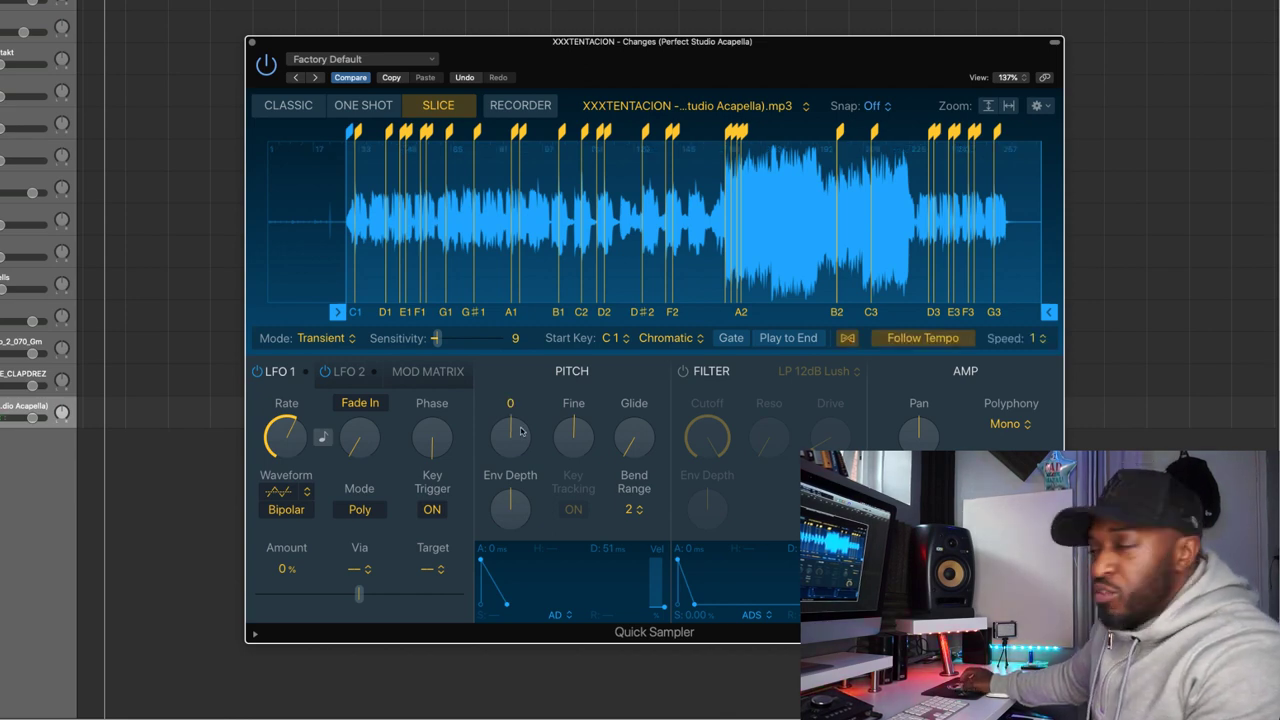
pyautogui.moveTo(515, 430)
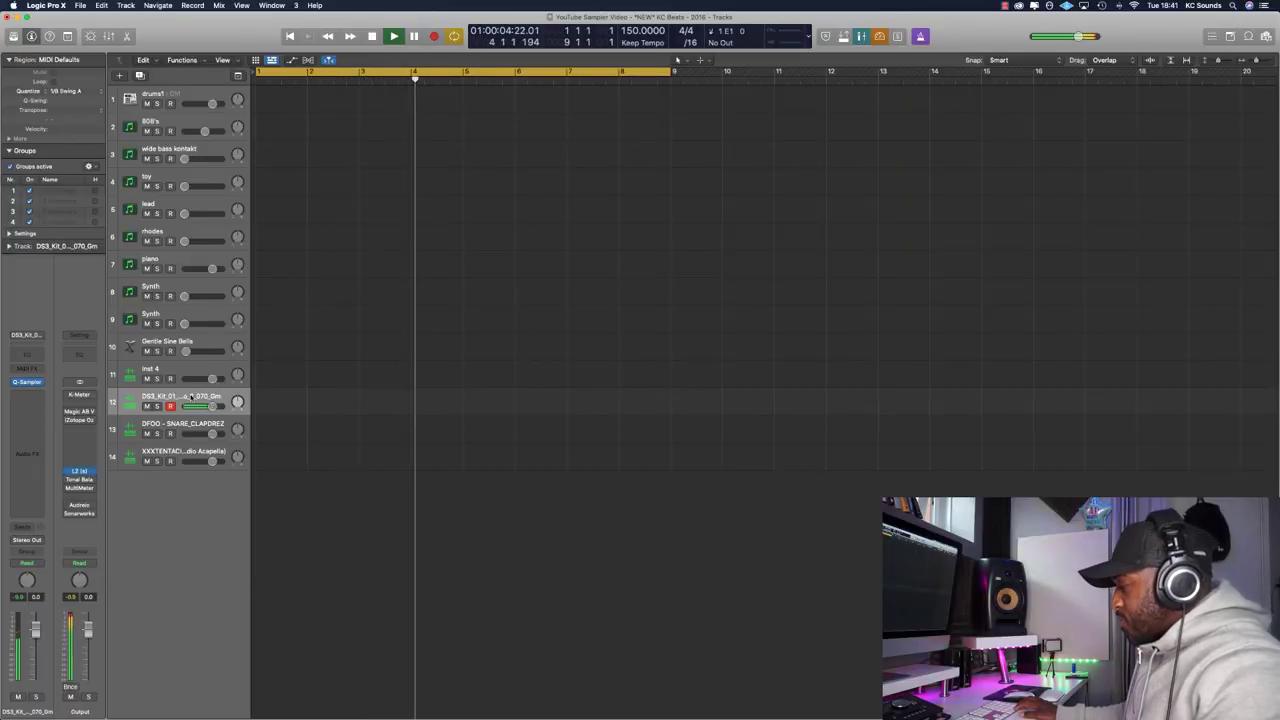
# Record a four-bar region on the DS3_Kit_01 piano sample track and repeat it once to fill eight bars.
pyautogui.press('space')
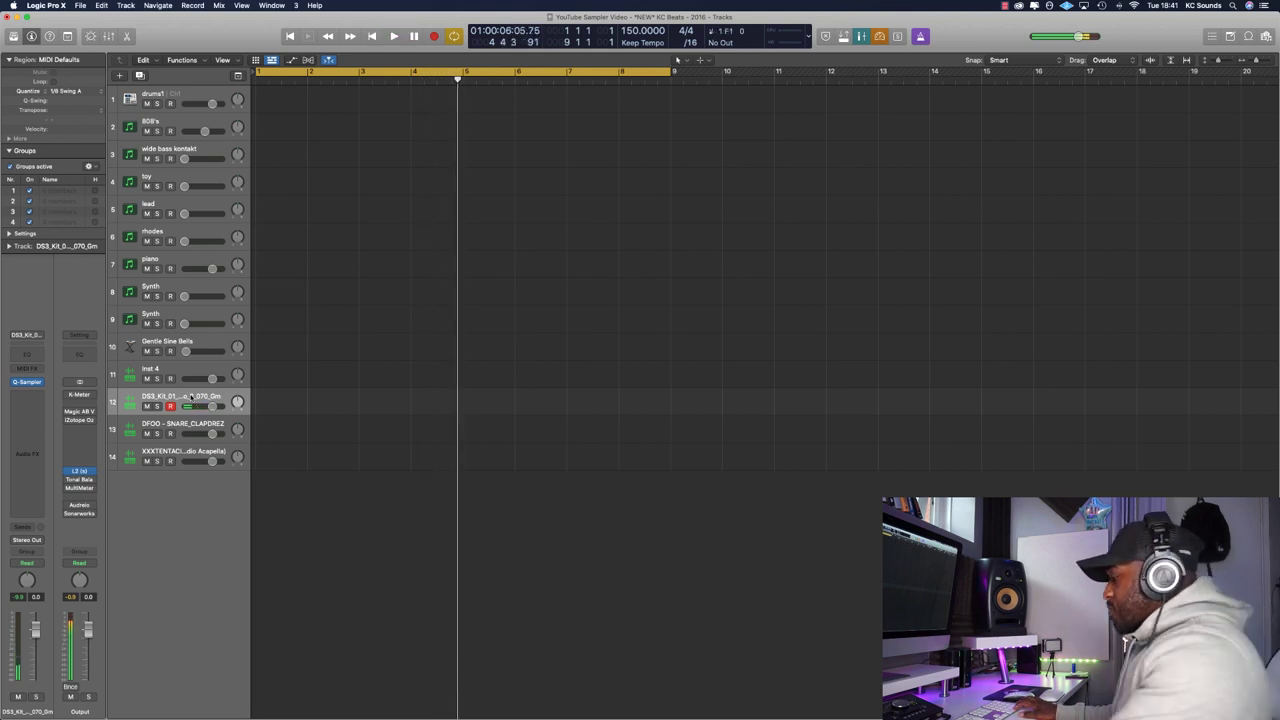
pyautogui.press('space')
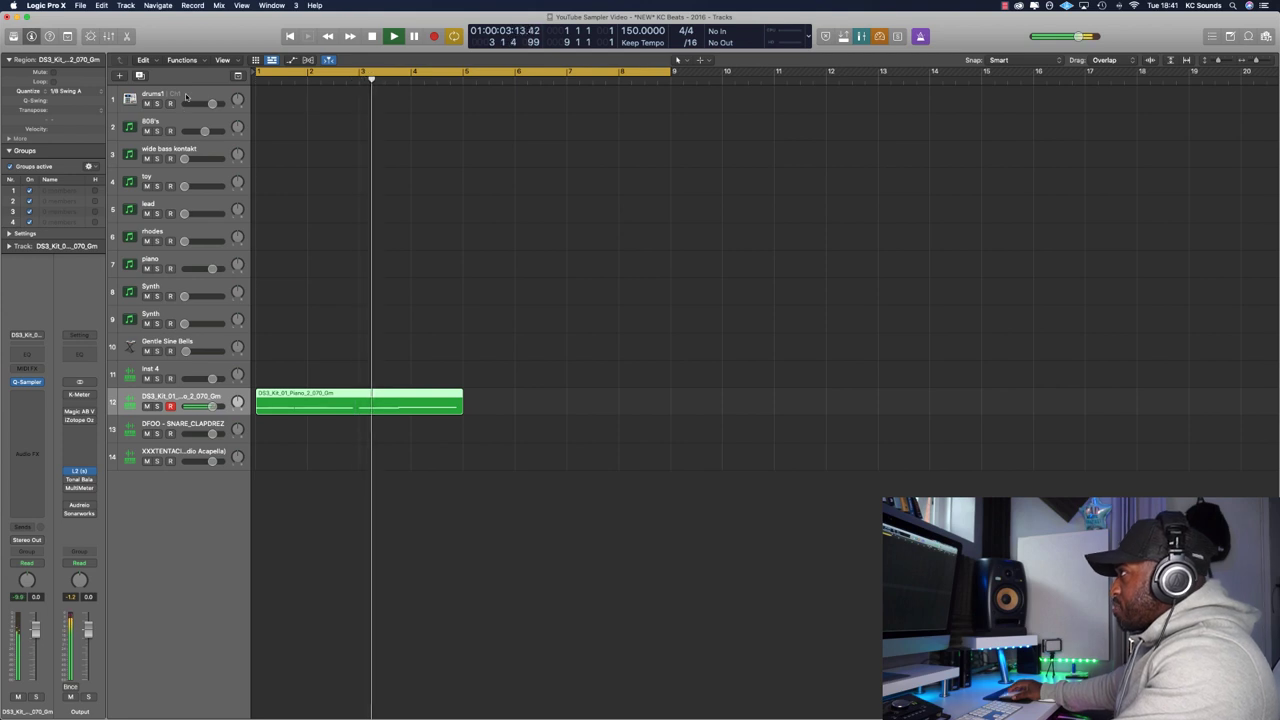
pyautogui.press('super+r')
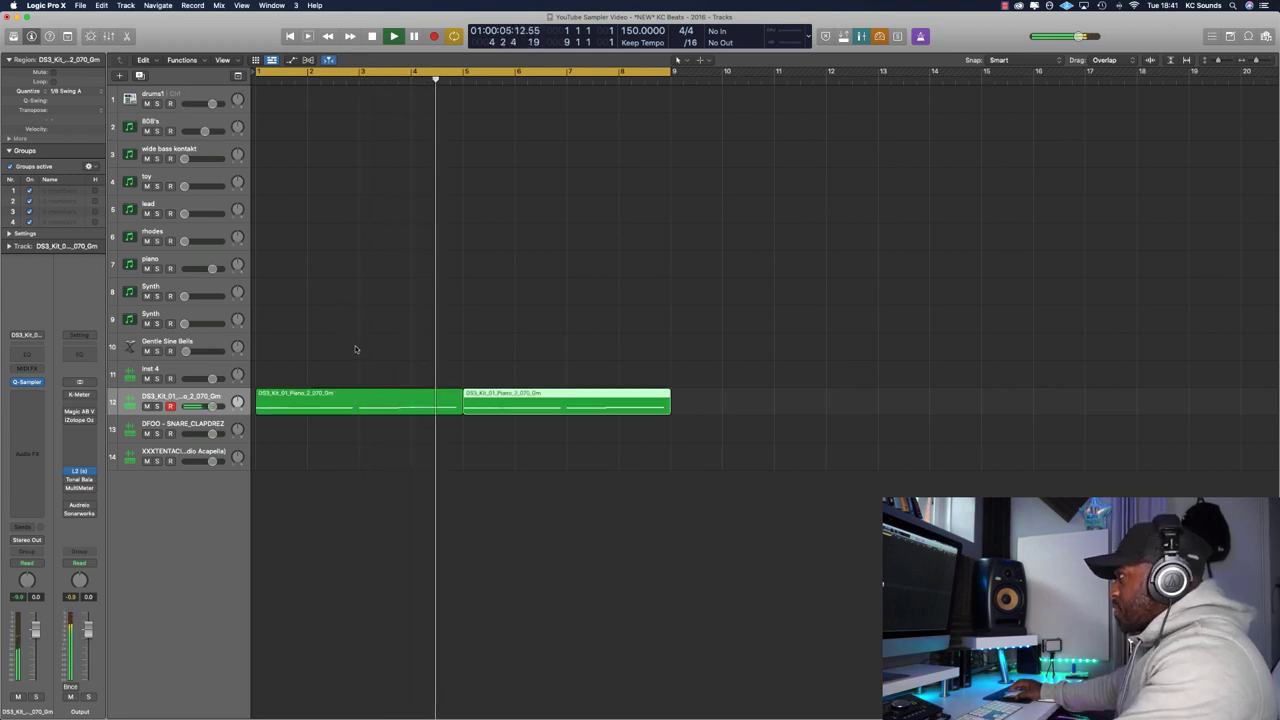
# Record a four-bar hi-hat pattern on the drums1 track and quantize the region to 1/16 Swing A.
pyautogui.click(197, 94)
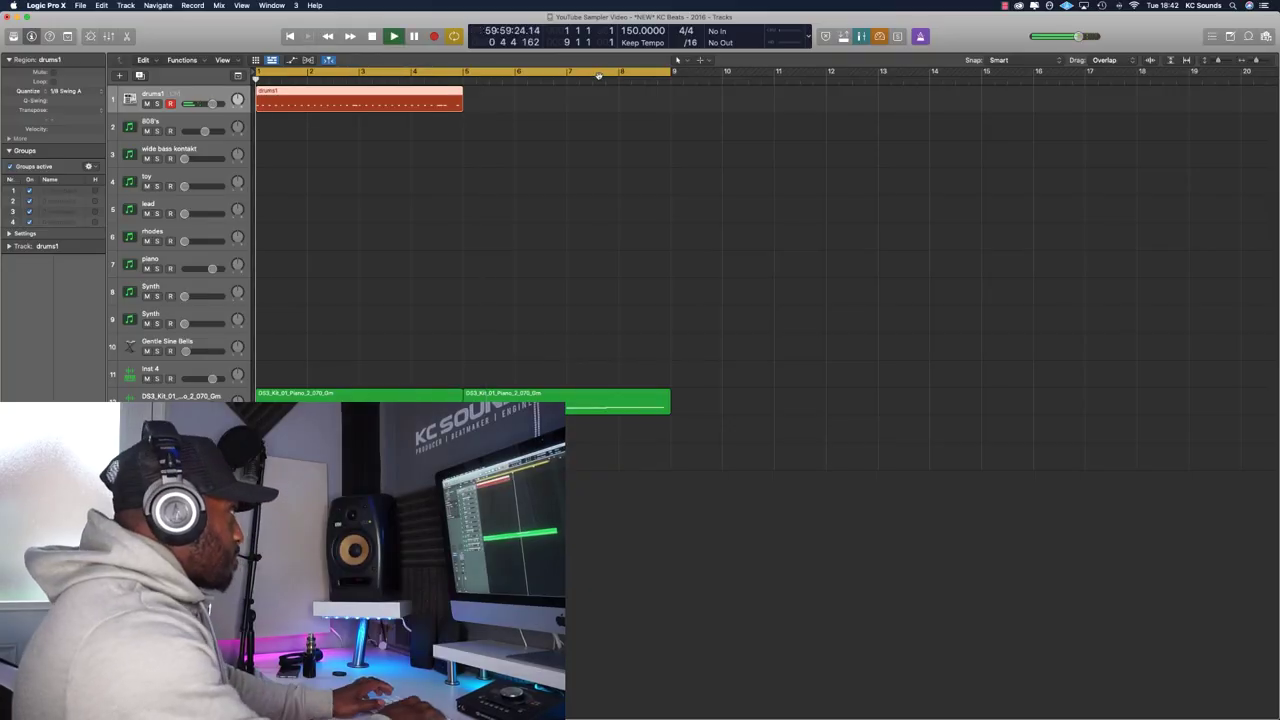
pyautogui.click(65, 90)
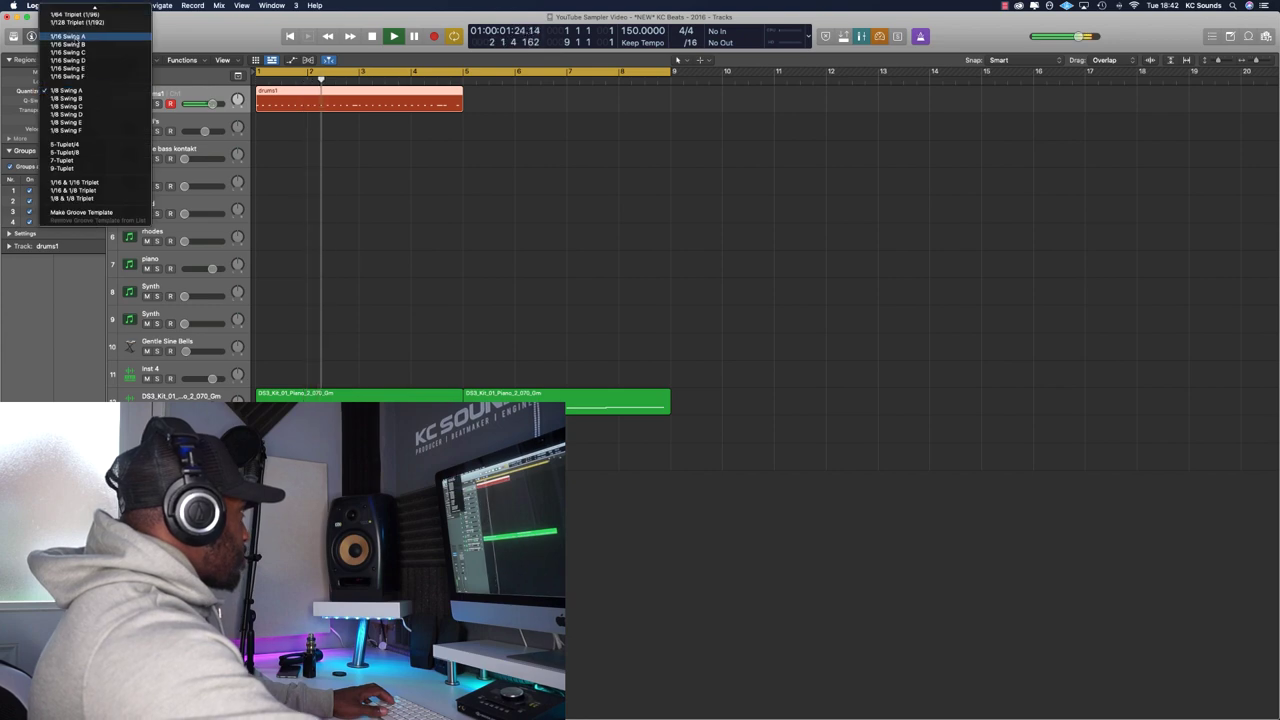
pyautogui.click(78, 37)
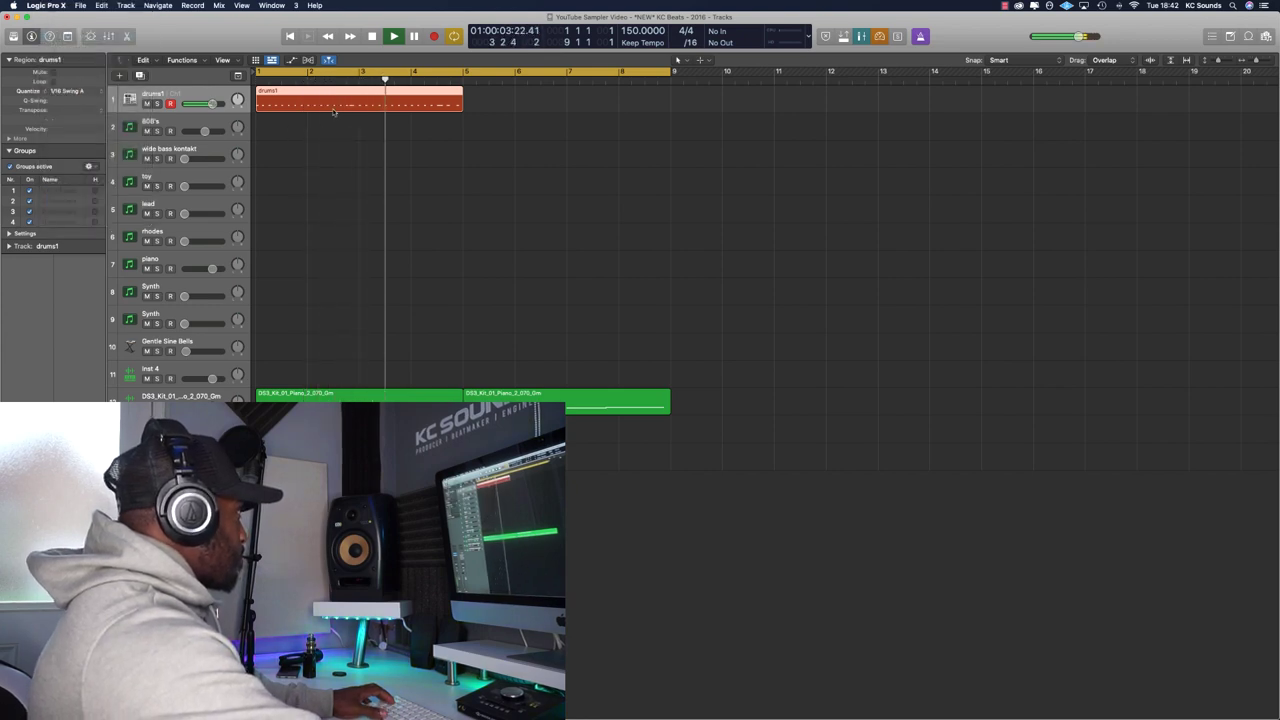
# Check the hi-hat notes in the Piano Roll during playback and repeat the drums1 region once to fill eight bars.
pyautogui.doubleClick(396, 106)
pyautogui.click(714, 642)
pyautogui.press('space')
pyautogui.press('space')
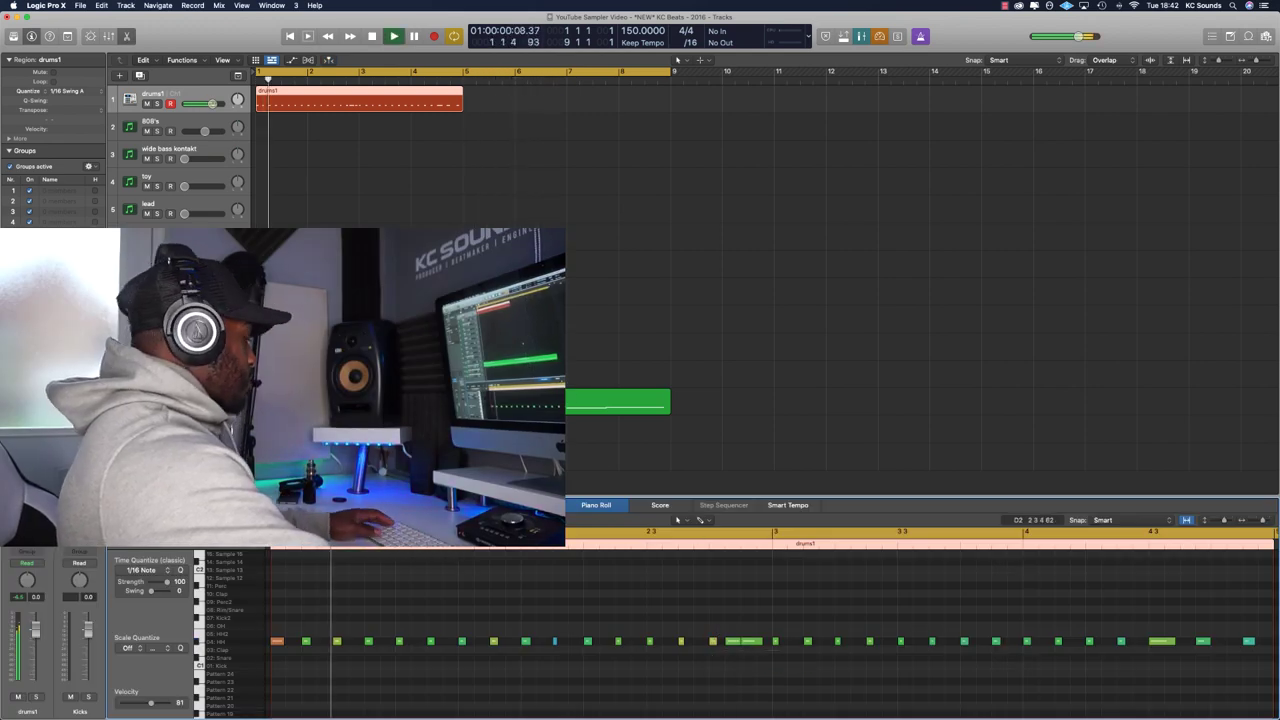
pyautogui.click(455, 183)
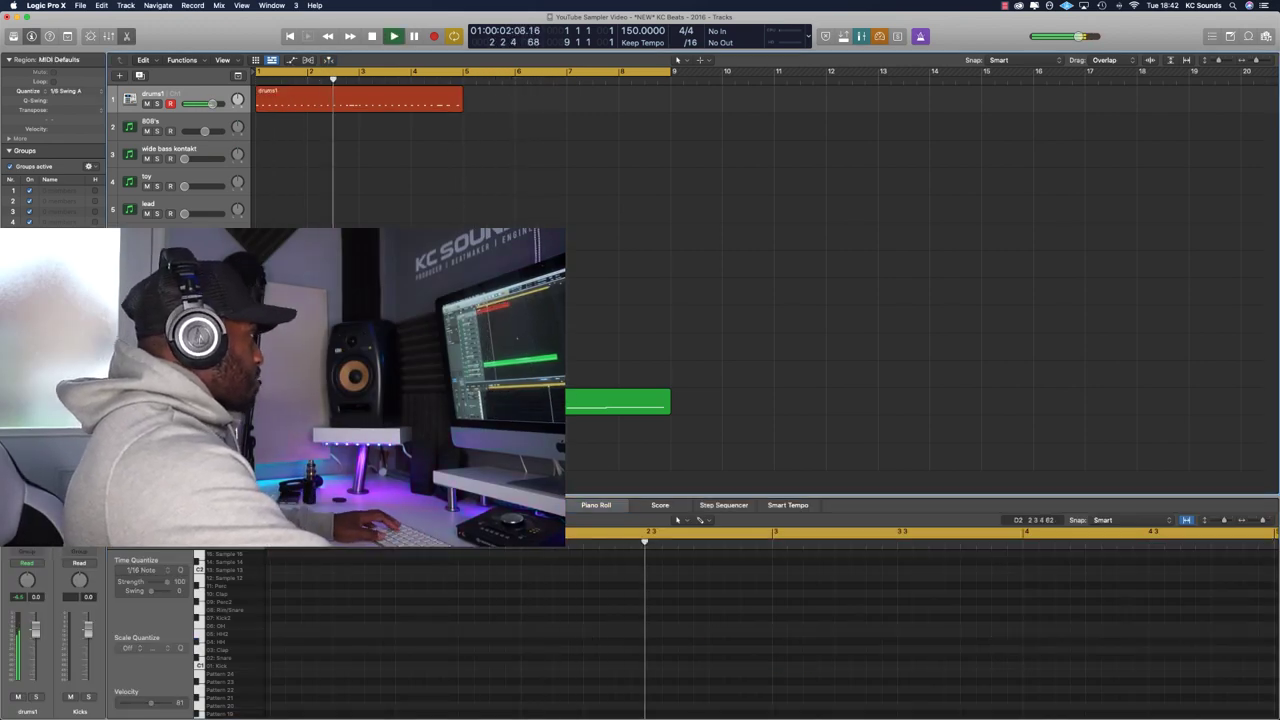
pyautogui.click(430, 104)
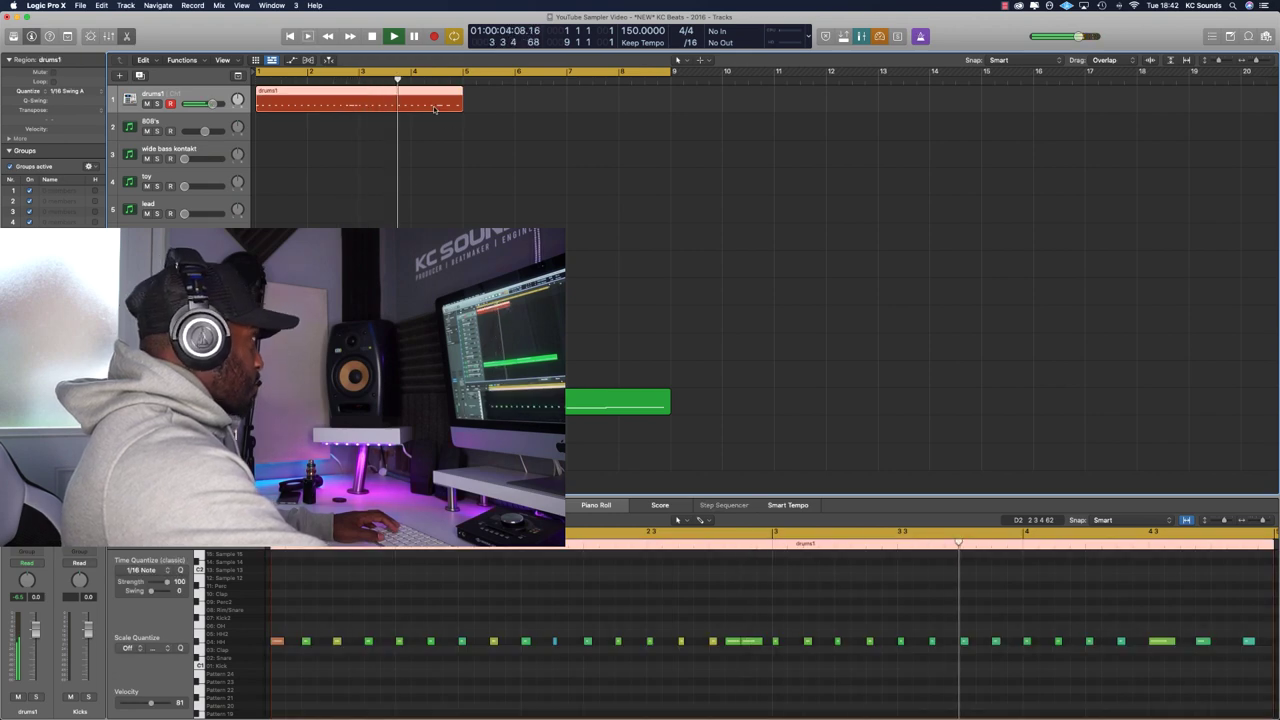
pyautogui.press('super+r')
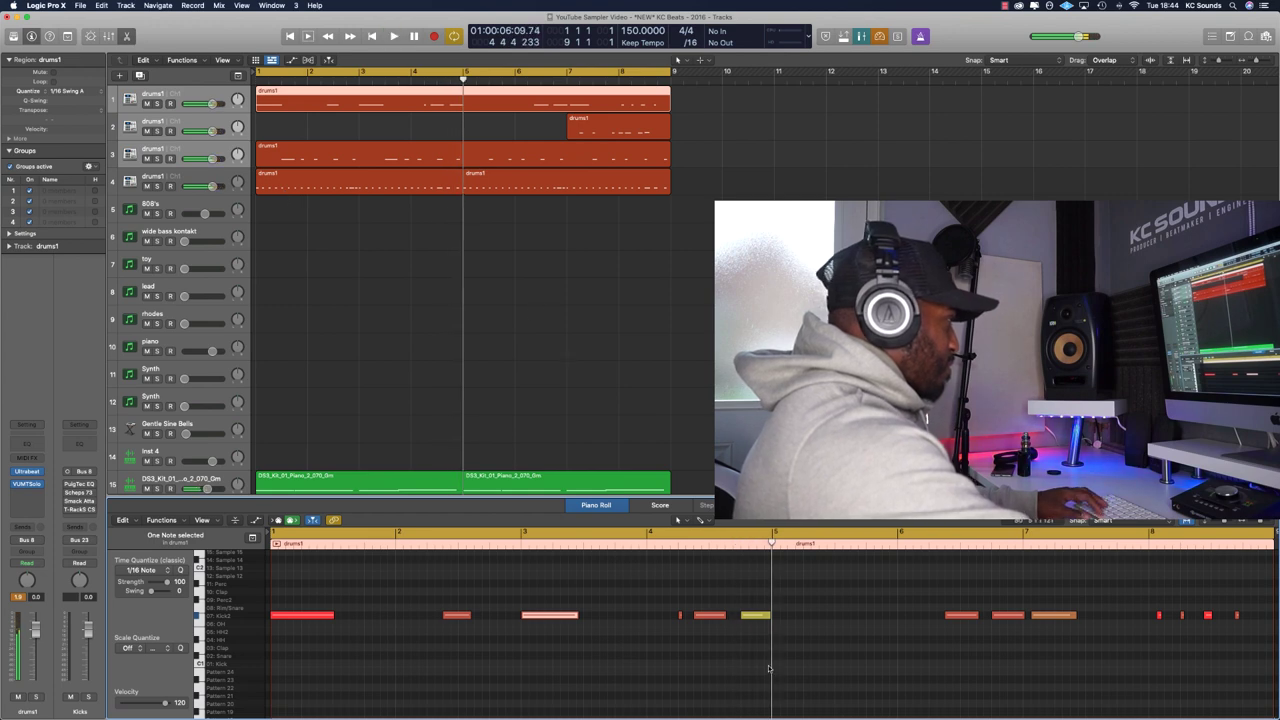
# In the first drums1 region, shift the last Kick2 note of bar 4 slightly earlier and align another to the start of bar 7.
pyautogui.press('space')
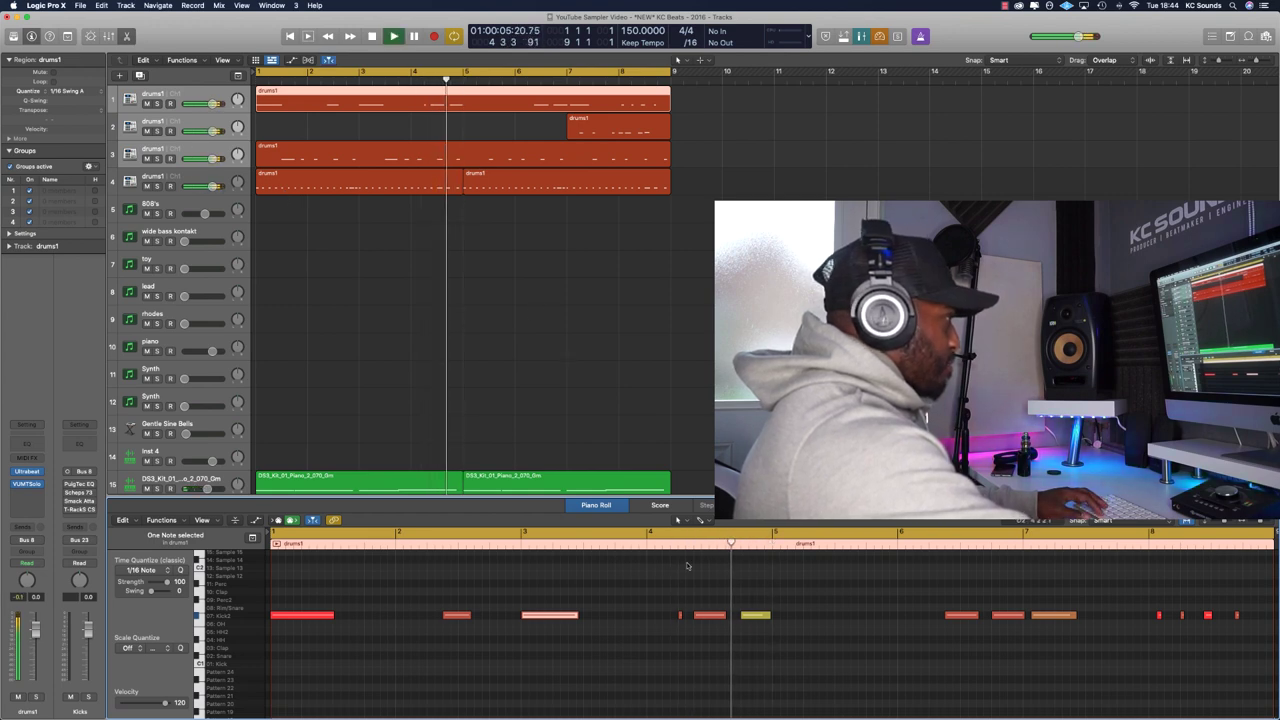
pyautogui.moveTo(743, 620); pyautogui.dragTo(735, 619)
pyautogui.click(677, 543)
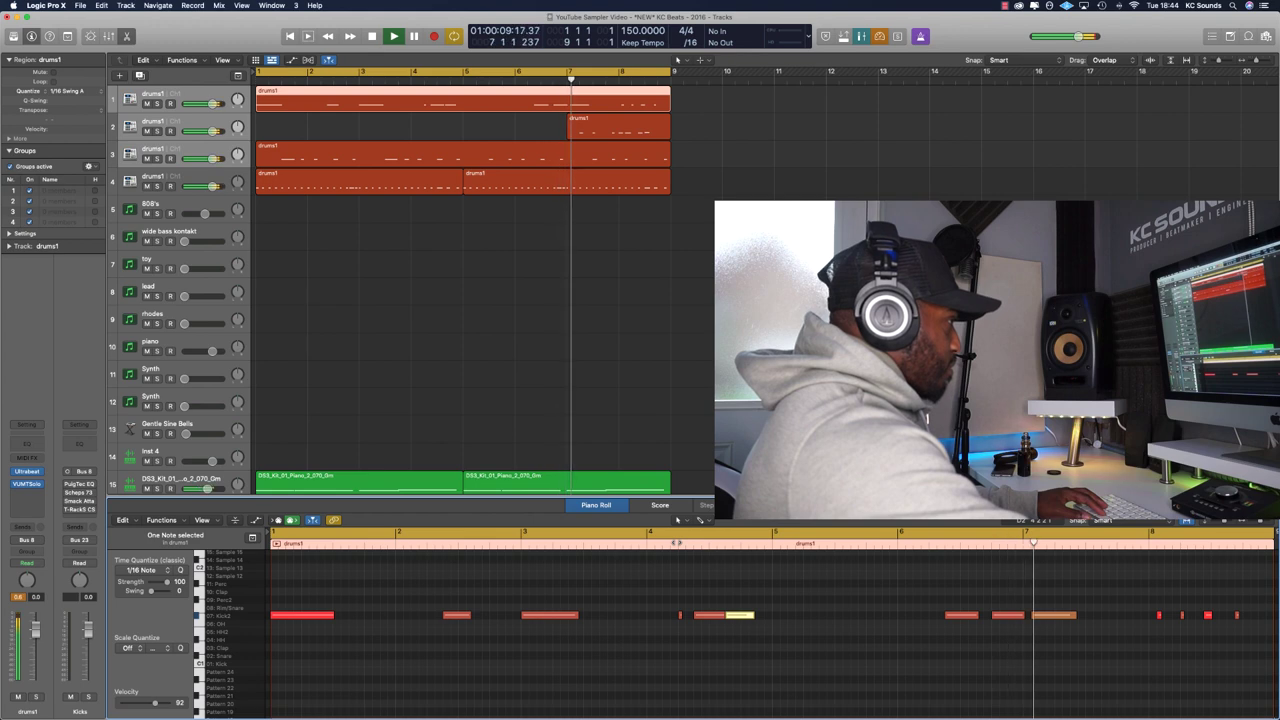
pyautogui.press('space')
pyautogui.moveTo(1053, 616); pyautogui.dragTo(1044, 616)
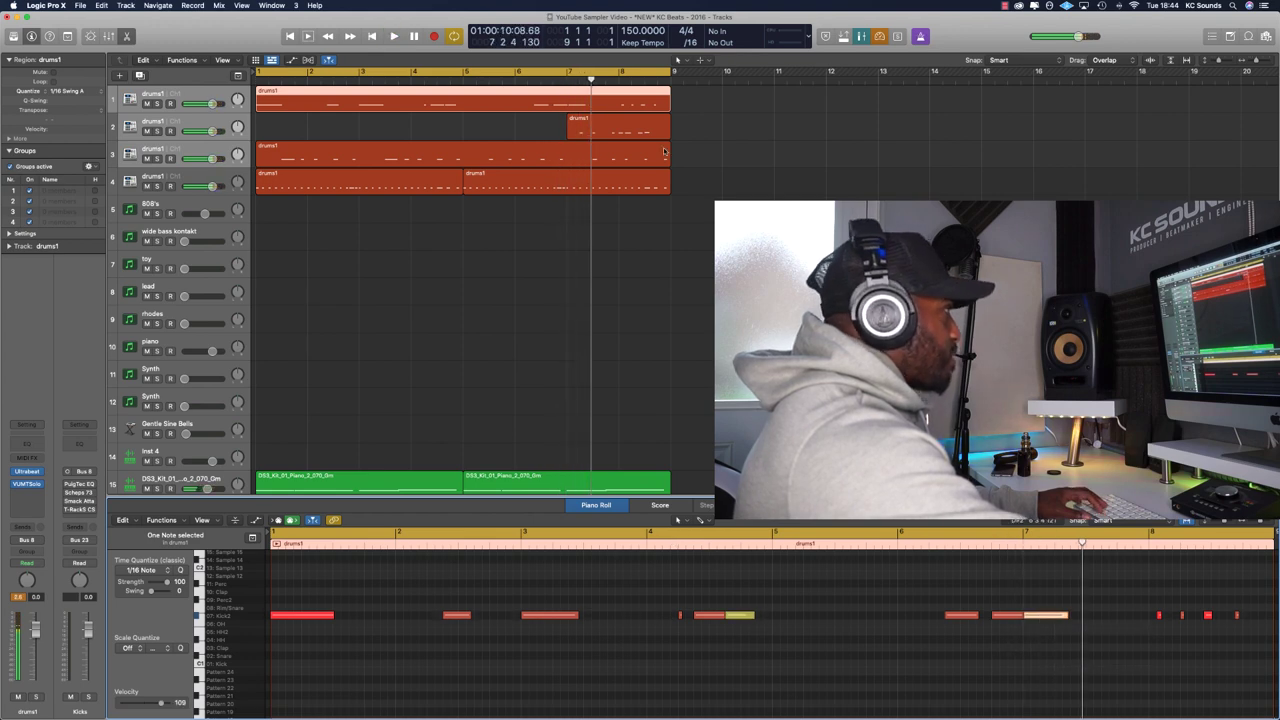
# Delete the drums1 region at bars 7 to 8 together with its track, and play the project from the start.
pyautogui.click(576, 124)
pyautogui.press('BackSpace')
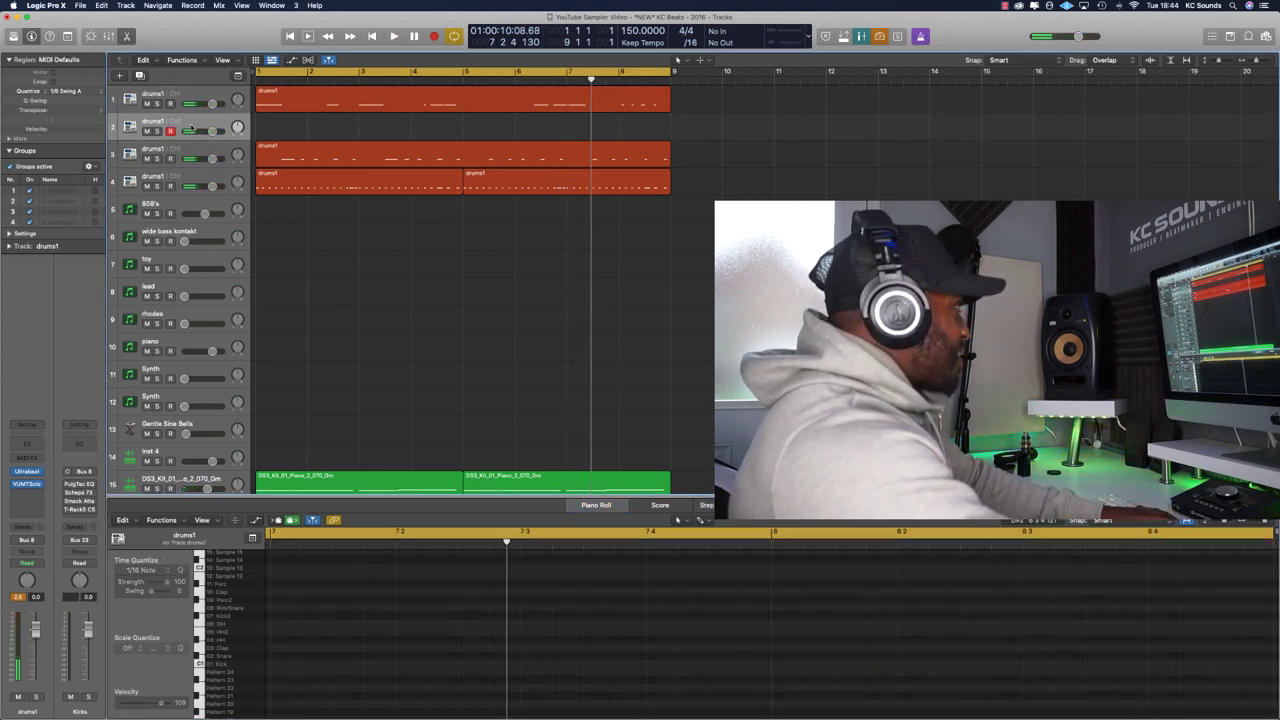
pyautogui.press('BackSpace')
pyautogui.press('Return')
pyautogui.press('space')
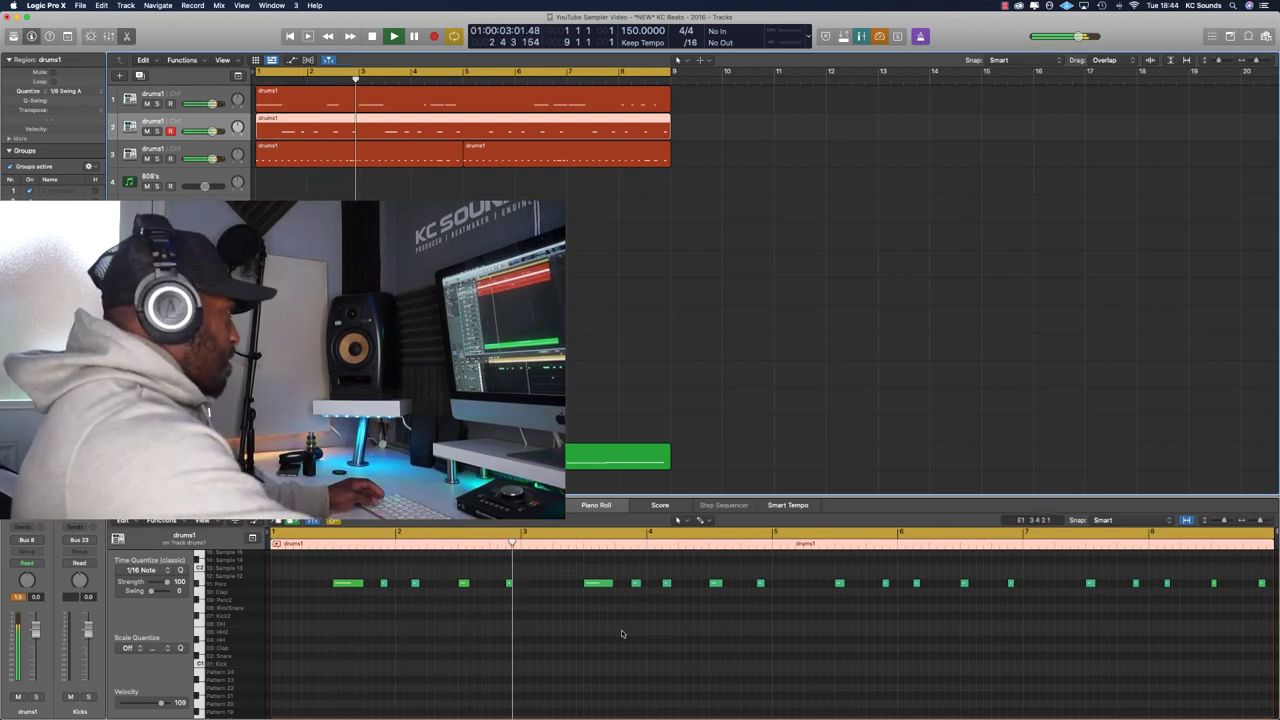
# Shift the four Kick2 notes in bar 8 slightly earlier so the first sits on the bar line, and select the 808's track.
pyautogui.press('super+Up')
pyautogui.press('super+Up')
pyautogui.press('super+Up')
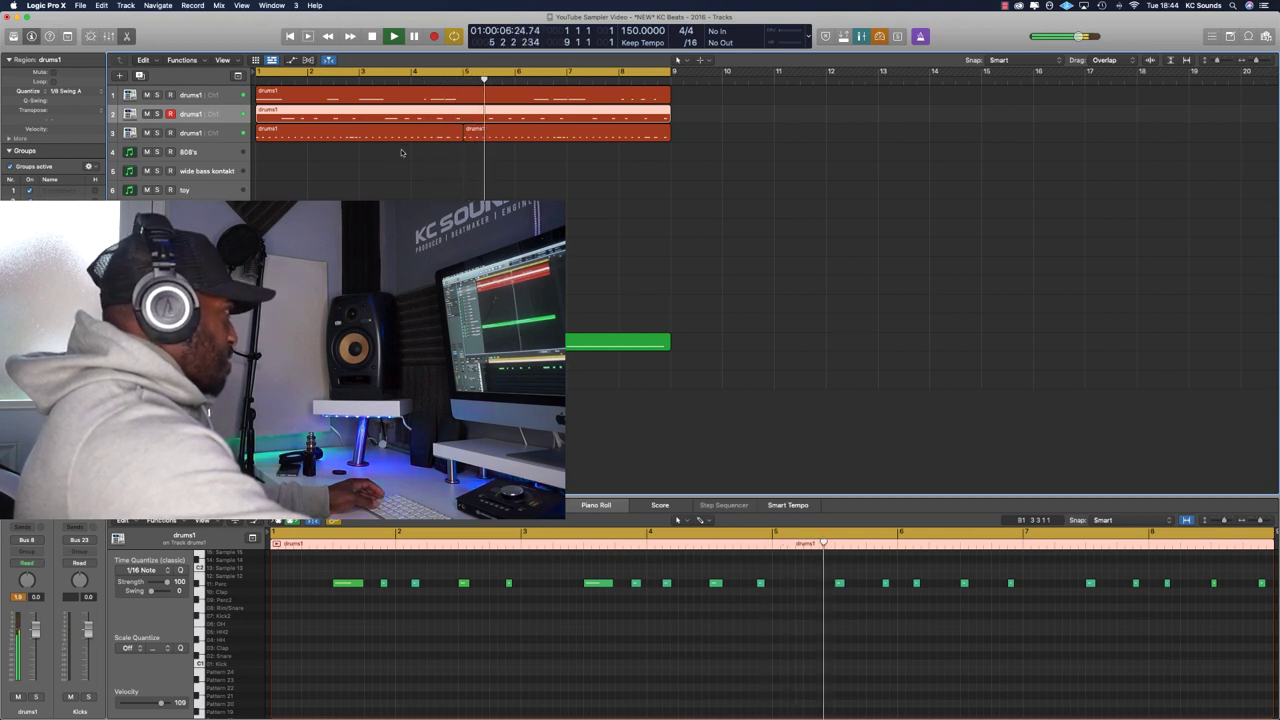
pyautogui.click(458, 98)
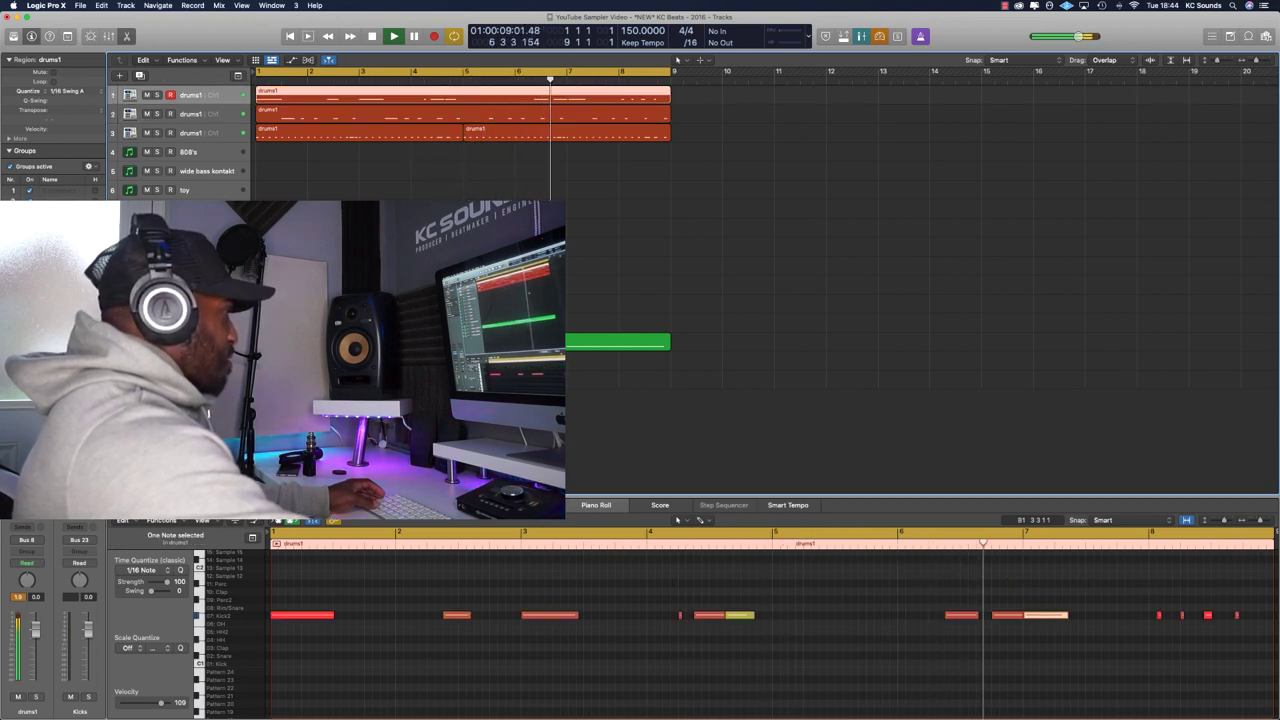
pyautogui.hscroll(6, 1140, 627)
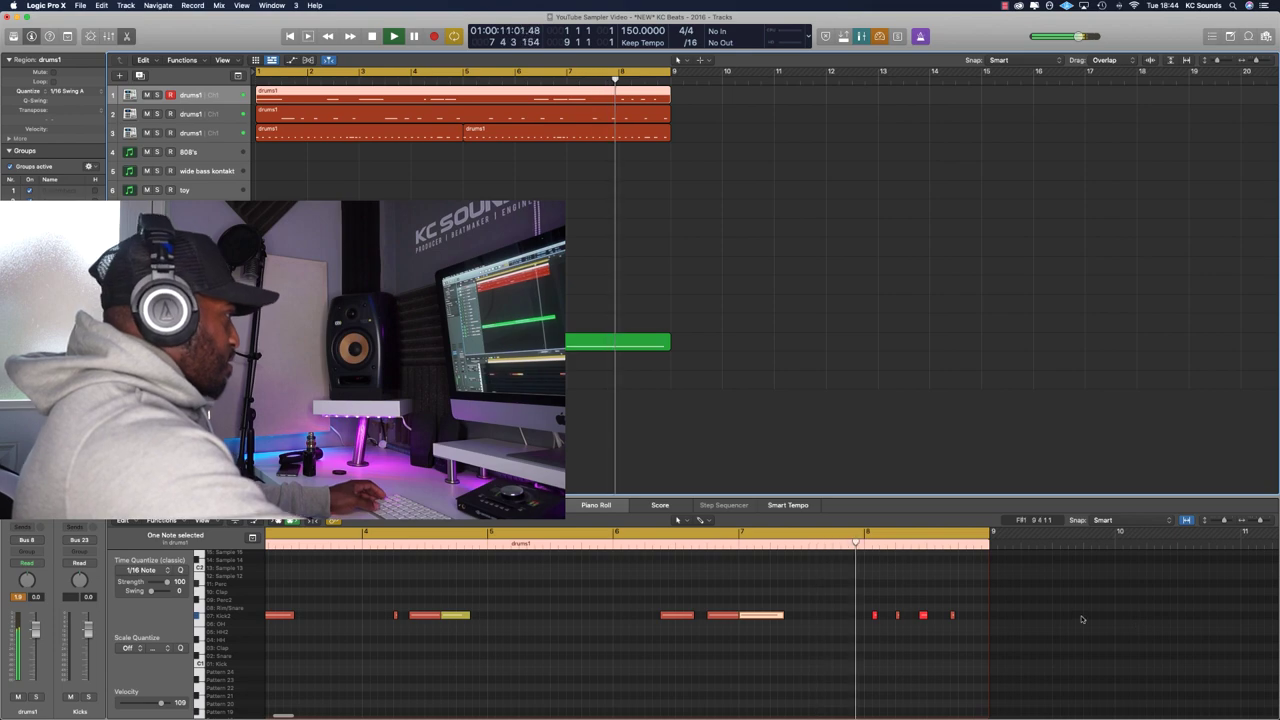
pyautogui.press('space')
pyautogui.moveTo(963, 644); pyautogui.dragTo(869, 617)
pyautogui.moveTo(642, 563); pyautogui.dragTo(641, 562)
pyautogui.press('space')
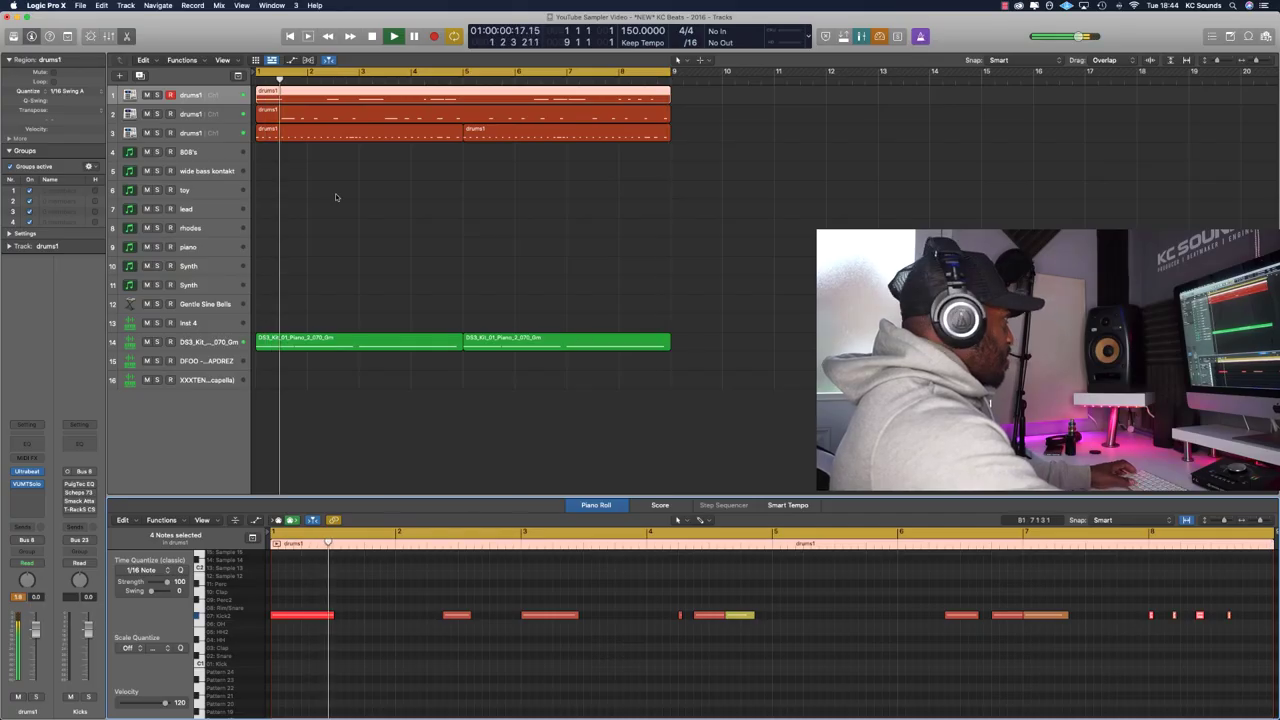
pyautogui.click(204, 153)
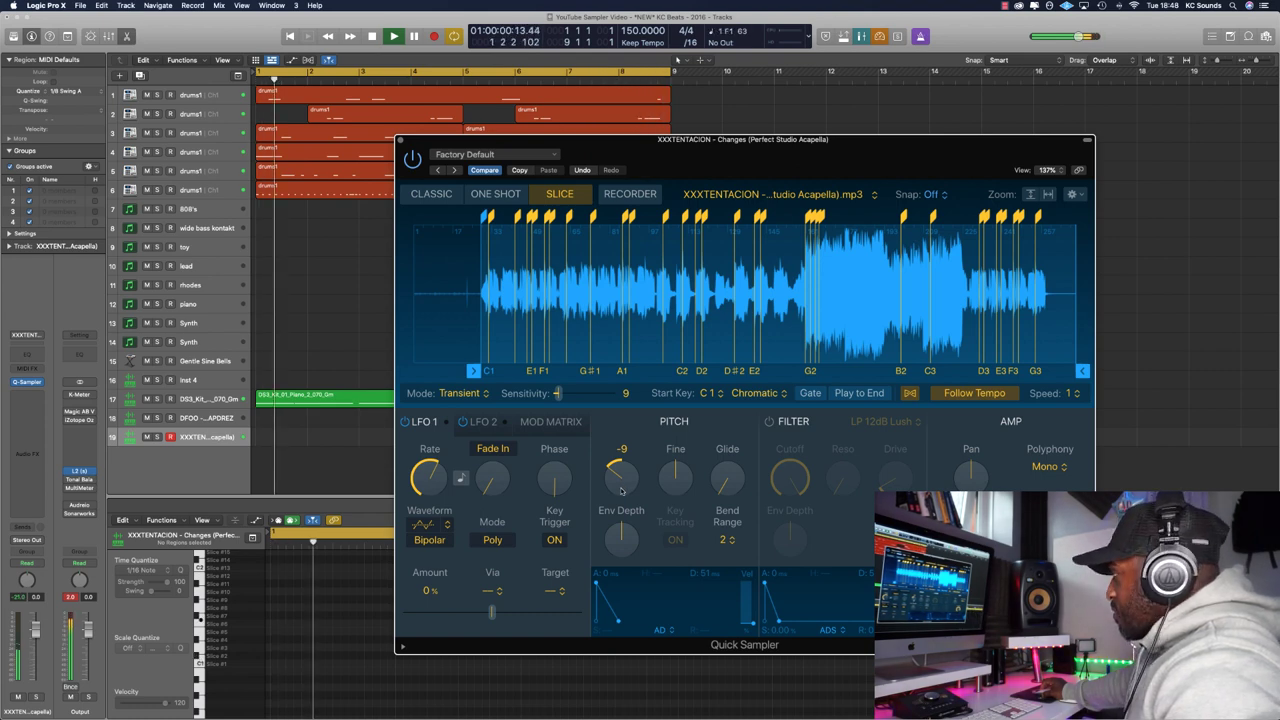
# Close the acapella's sampler, open Quick Sampler on Inst 4 and move its vocal sample's start to just before the first main phrase.
pyautogui.click(345, 380)
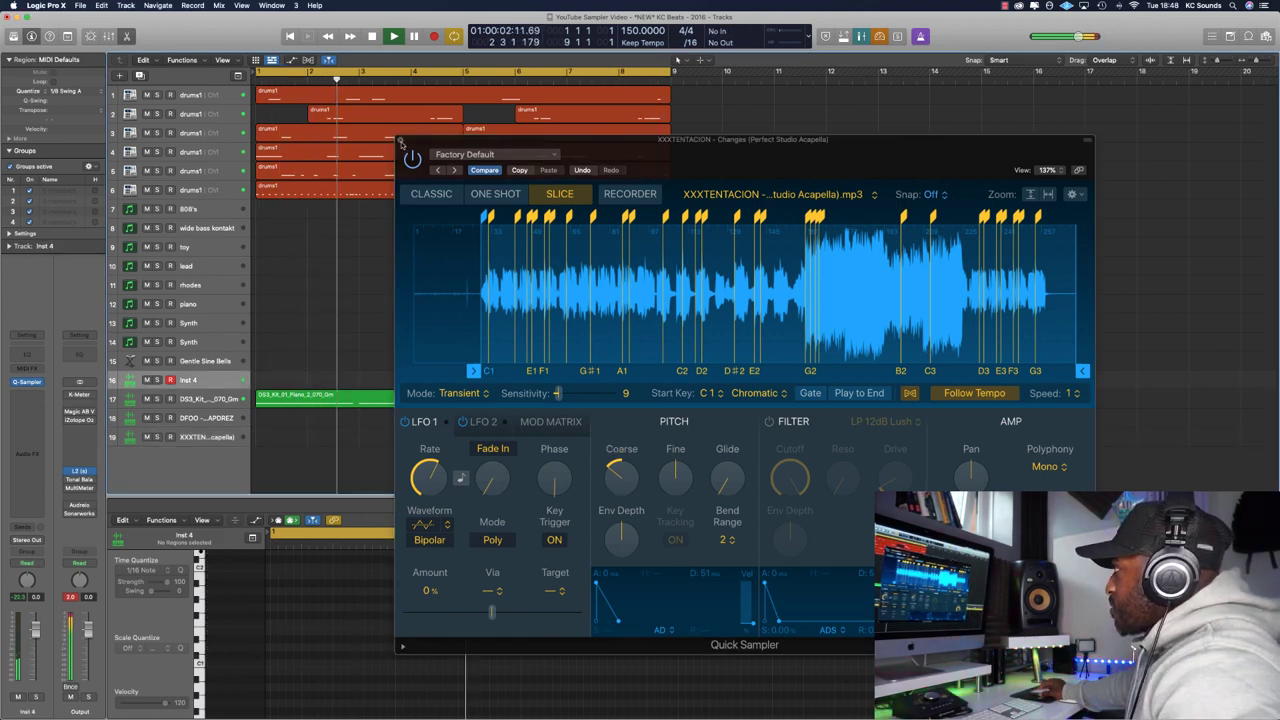
pyautogui.click(400, 140)
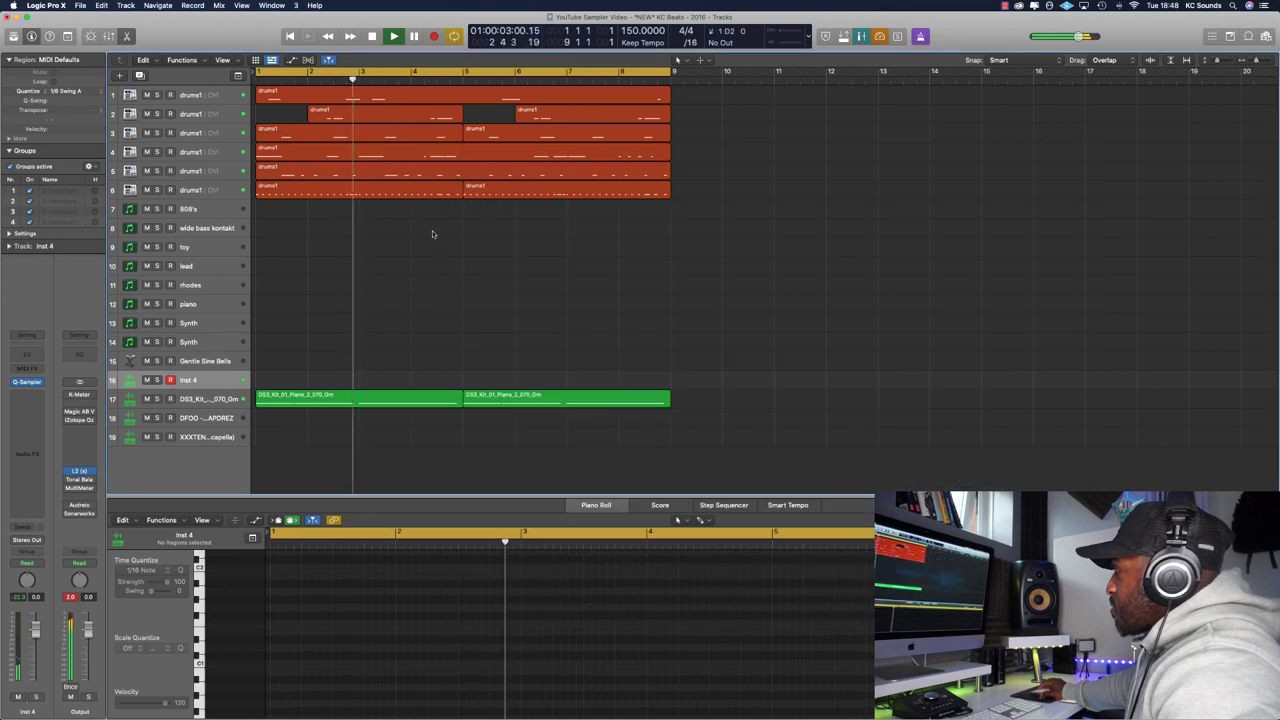
pyautogui.click(27, 540)
pyautogui.click(375, 375)
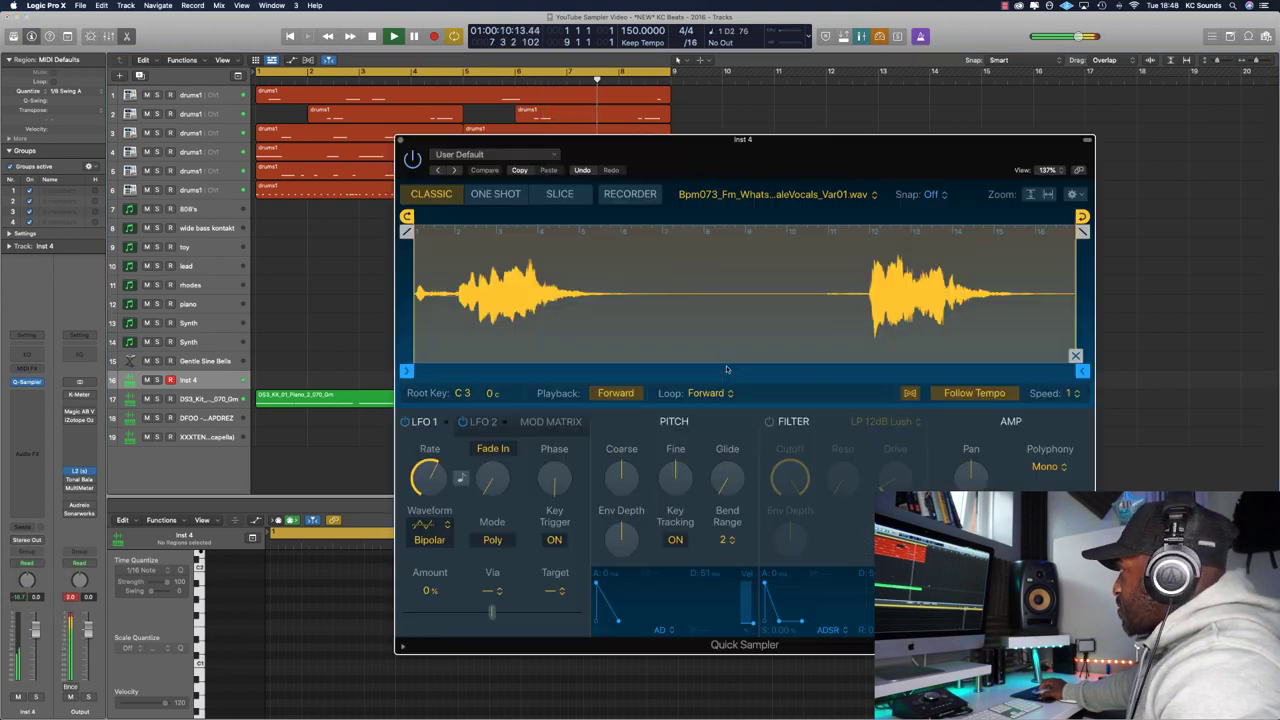
pyautogui.moveTo(413, 373); pyautogui.dragTo(452, 372)
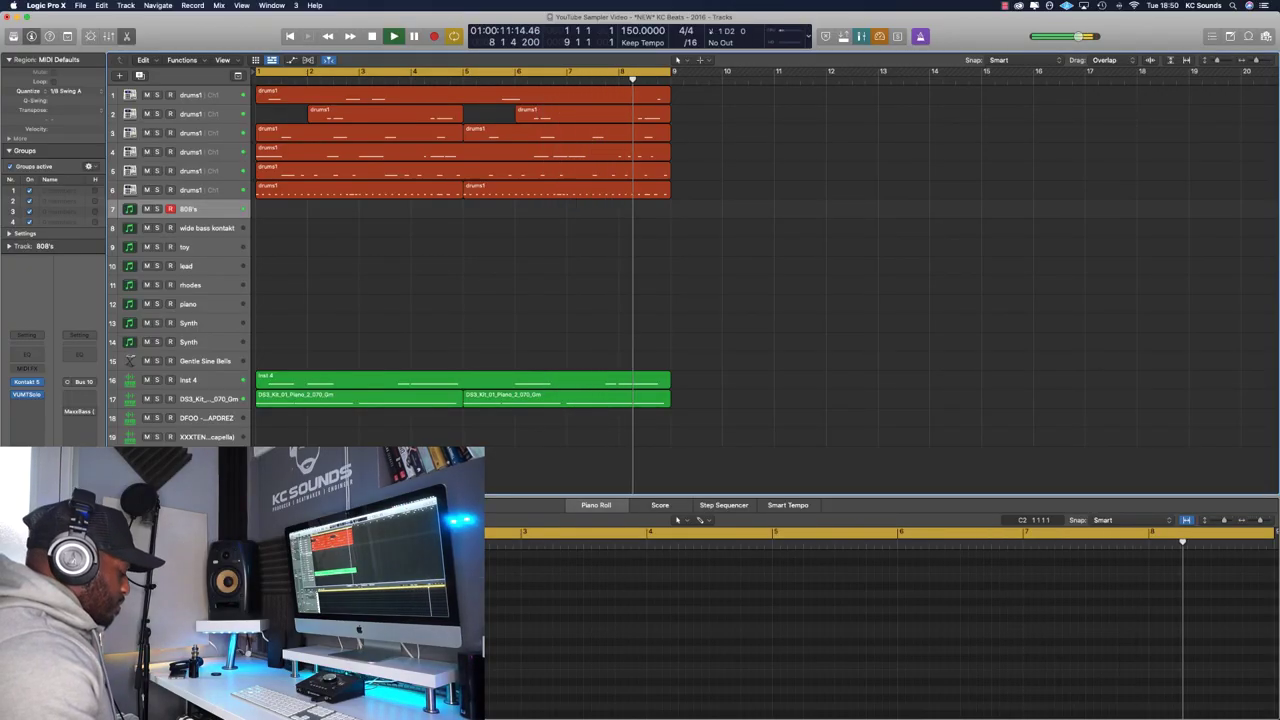
# Capture the just-played 808 performance as a region on the 808's track and check its playback level on the VUMTSolo meter.
pyautogui.press('space')
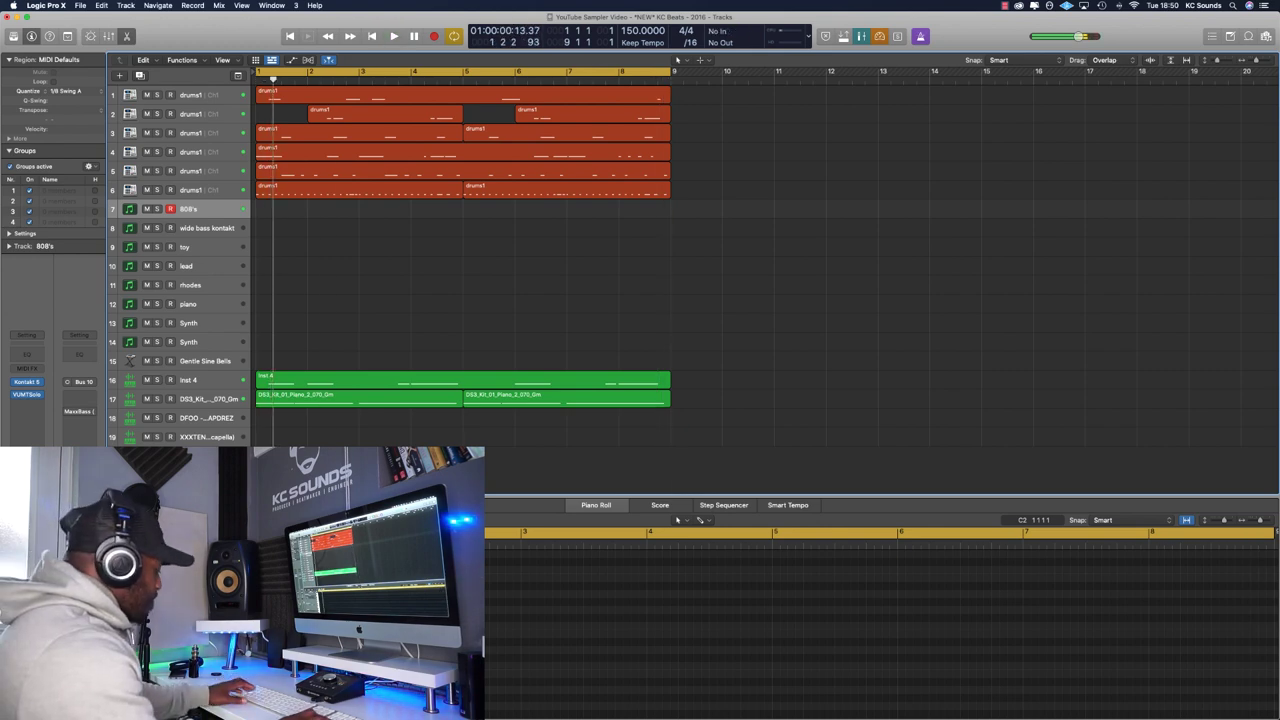
pyautogui.hotkey('shift', 'r')
pyautogui.press('space')
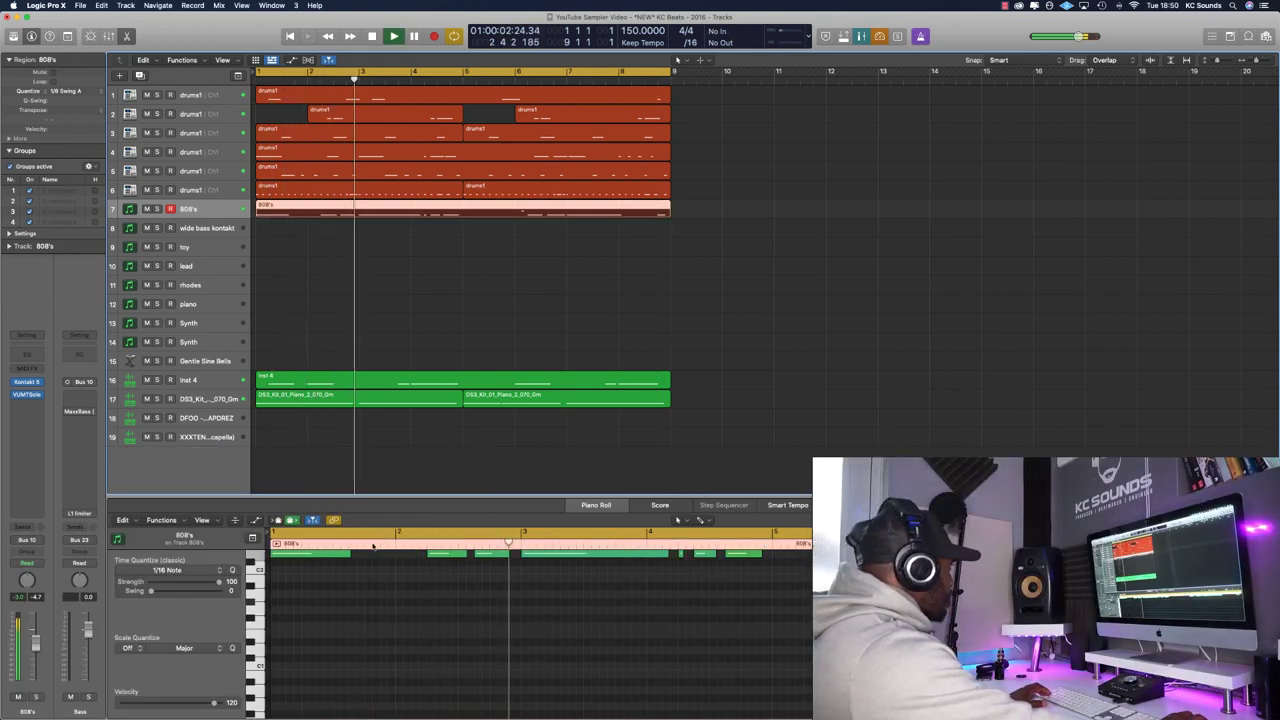
pyautogui.click(33, 396)
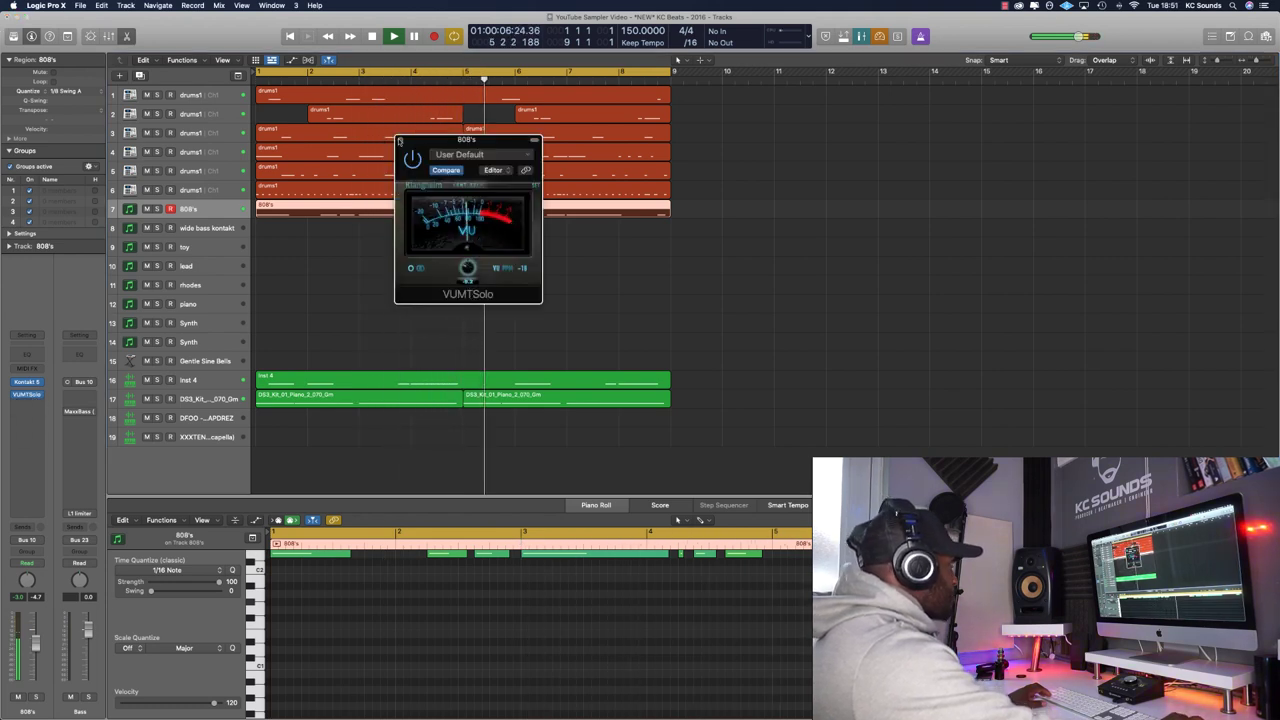
pyautogui.click(399, 141)
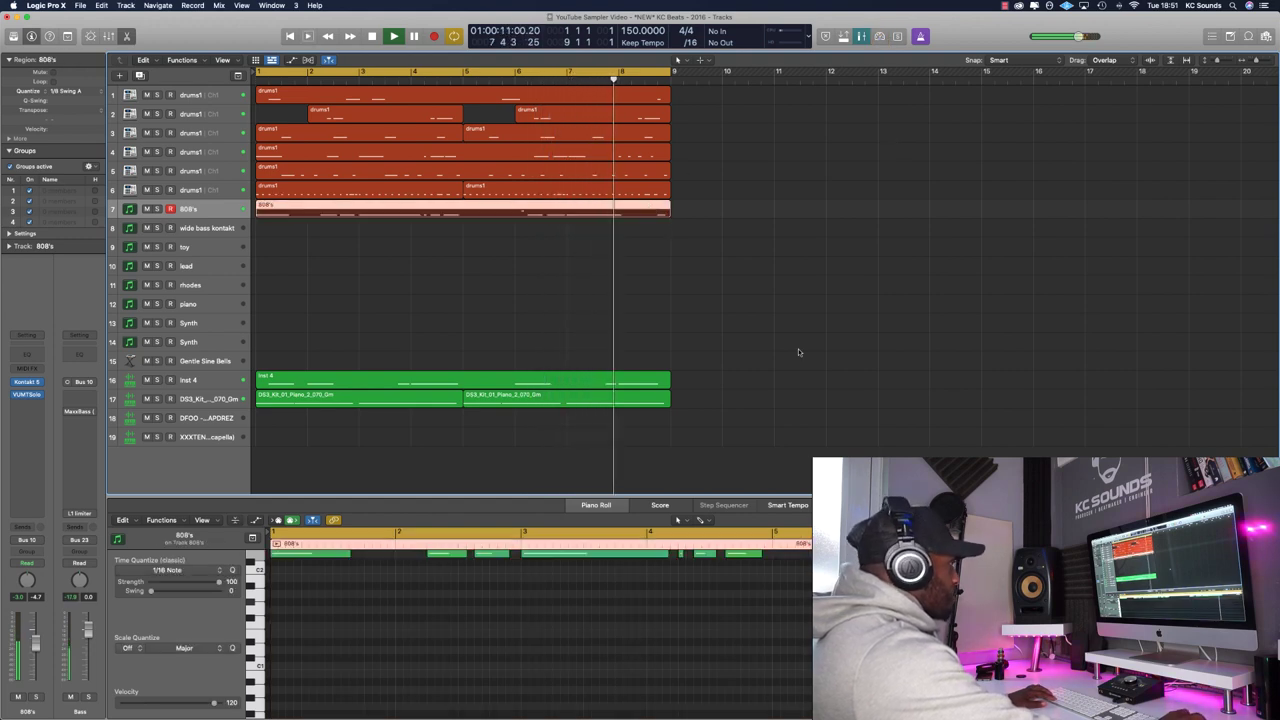
# Stop playback and lower the pitch of the 808 note near the end of bar 8.
pyautogui.press('space')
pyautogui.hscroll(5, 1025, 586)
pyautogui.scroll(2, 1025, 586)
pyautogui.moveTo(1025, 586); pyautogui.dragTo(1025, 594)
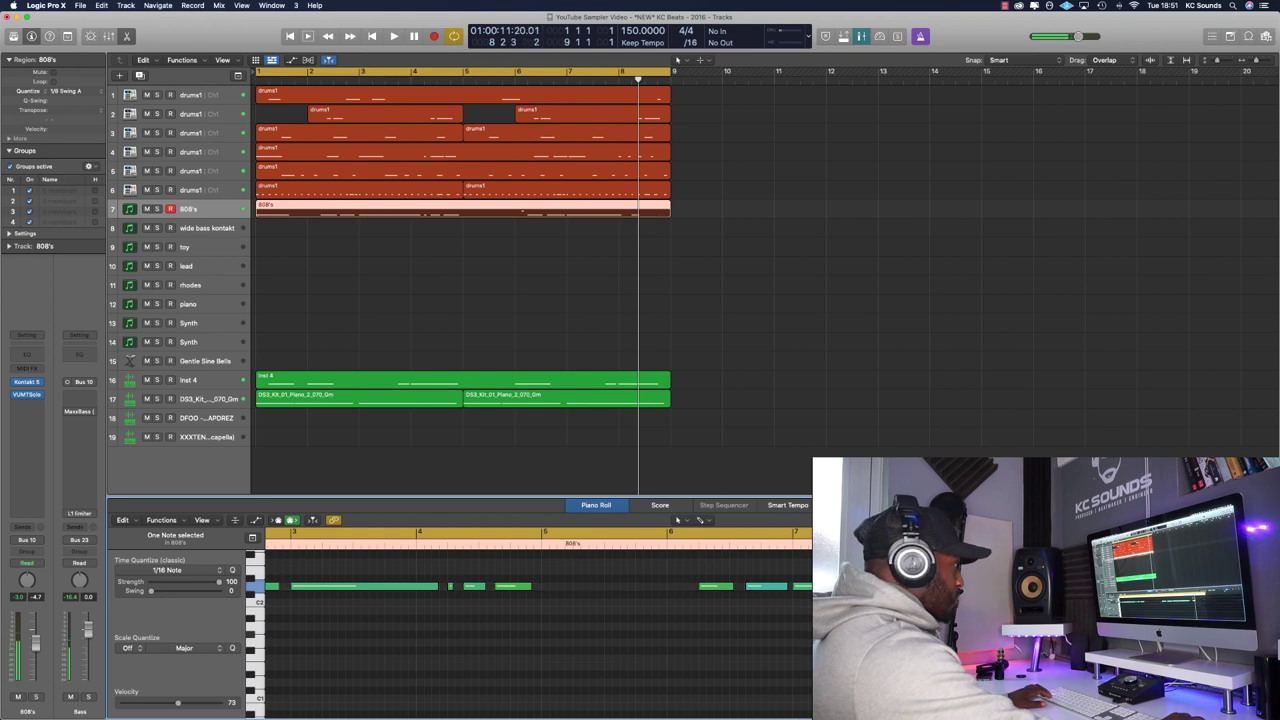
pyautogui.press('space')
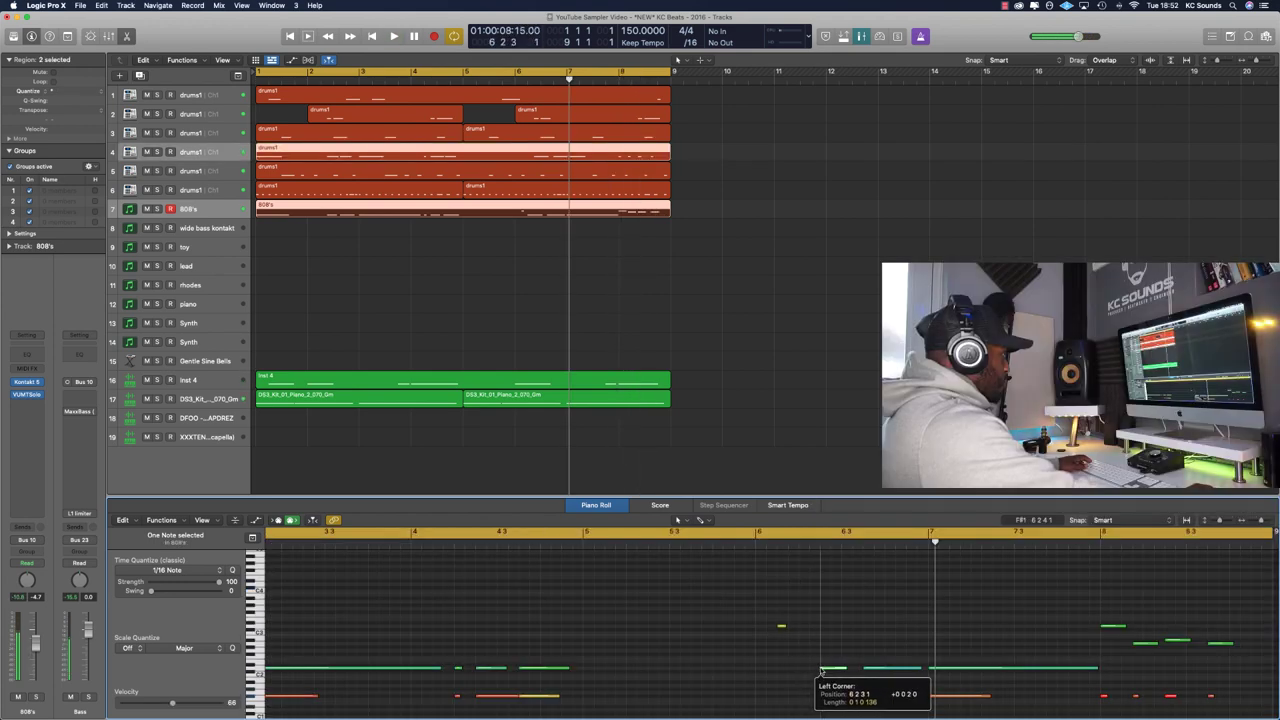
# Adjust the start of the 808 note in bar 6 to match the kick, and play both parts from bar 1.
pyautogui.moveTo(821, 670); pyautogui.dragTo(807, 684)
pyautogui.press('space')
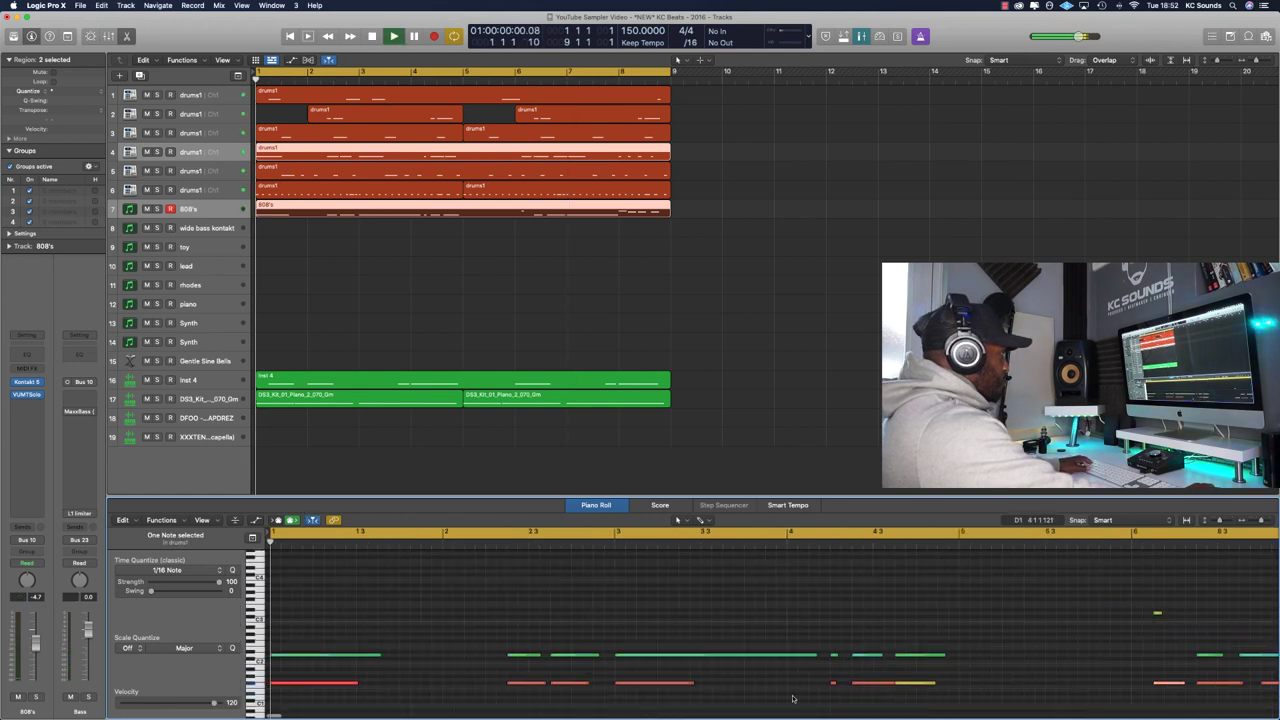
pyautogui.scroll(-5, 841, 662)
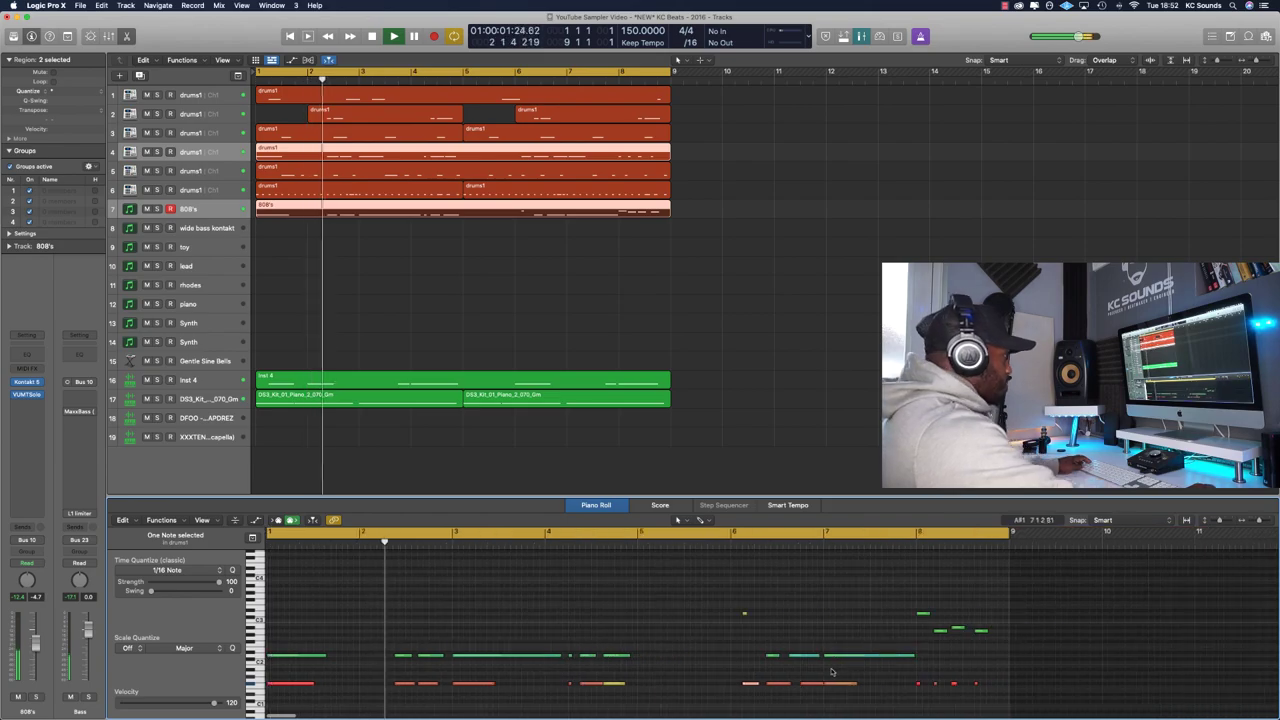